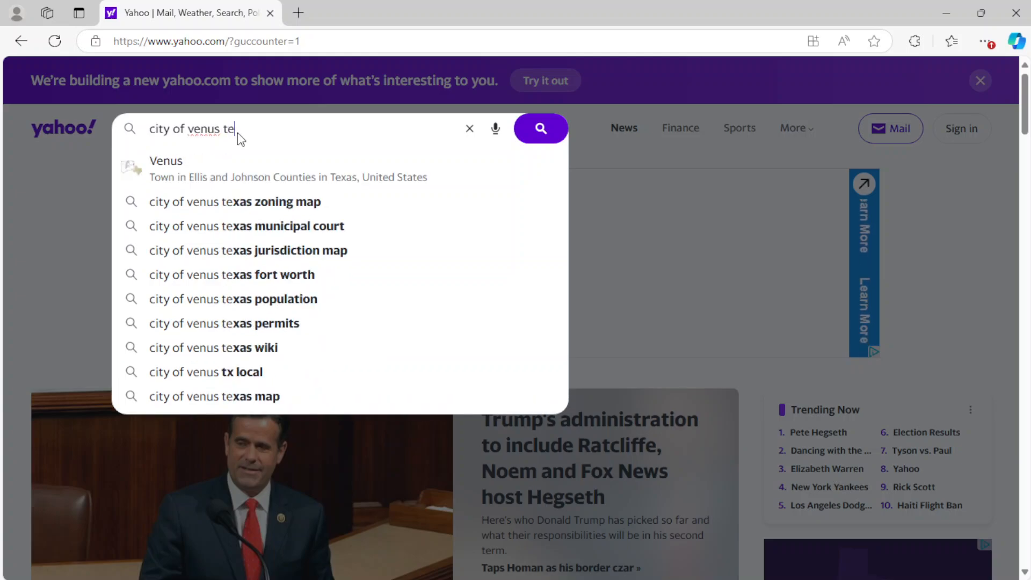
- Search the web for "city of venus texas", open the city's official website, and close the search results
key(Return)
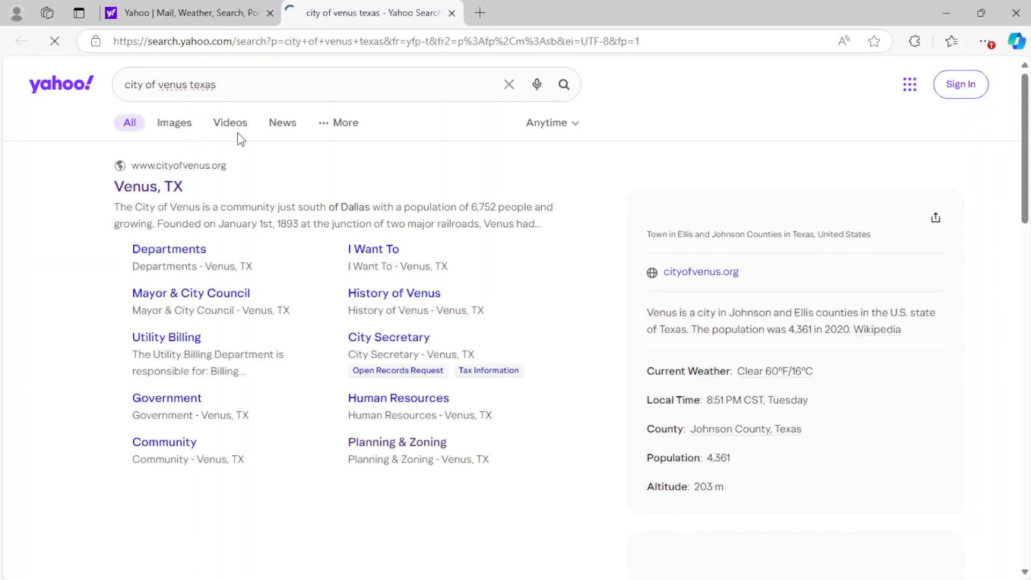
click(140, 191)
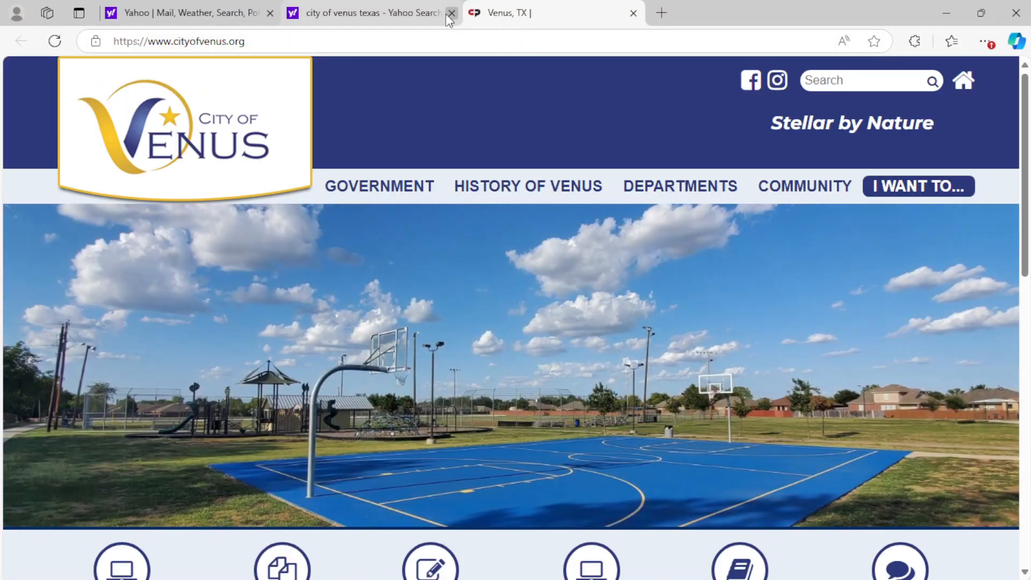
click(452, 13)
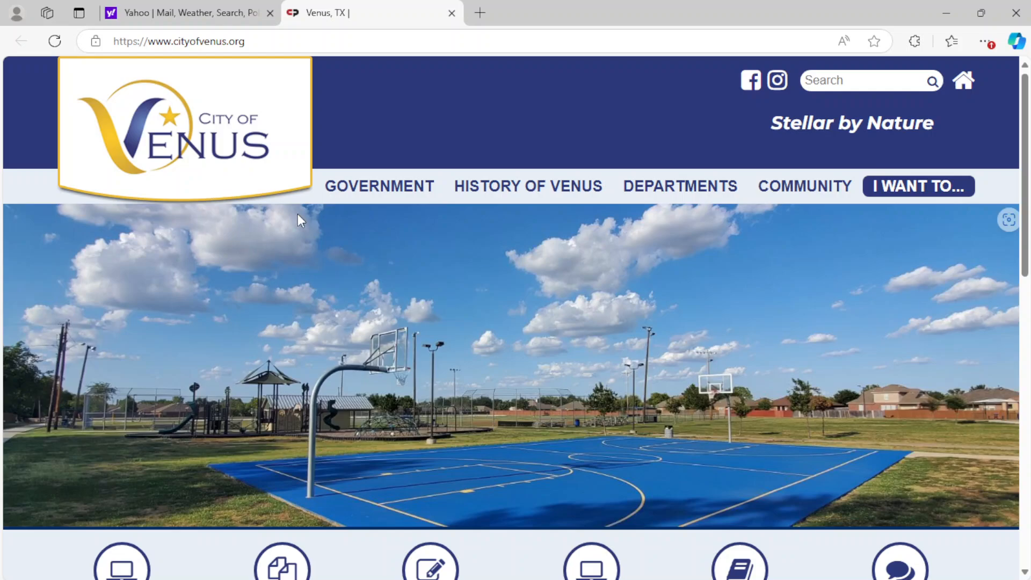
- Open the online permit request portal from the city's home page
scroll(364, 244, down, 3)
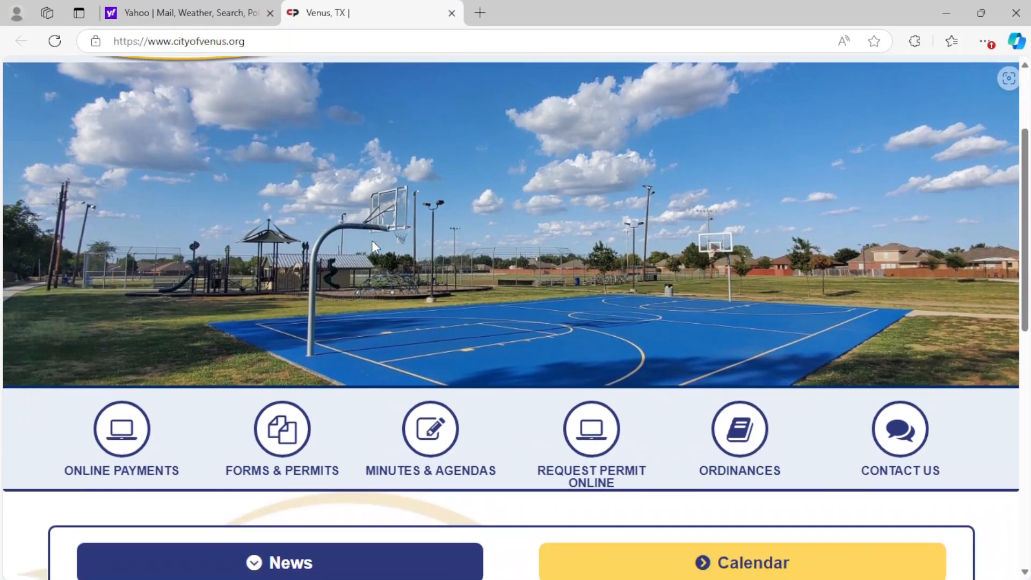
scroll(371, 240, down, 3)
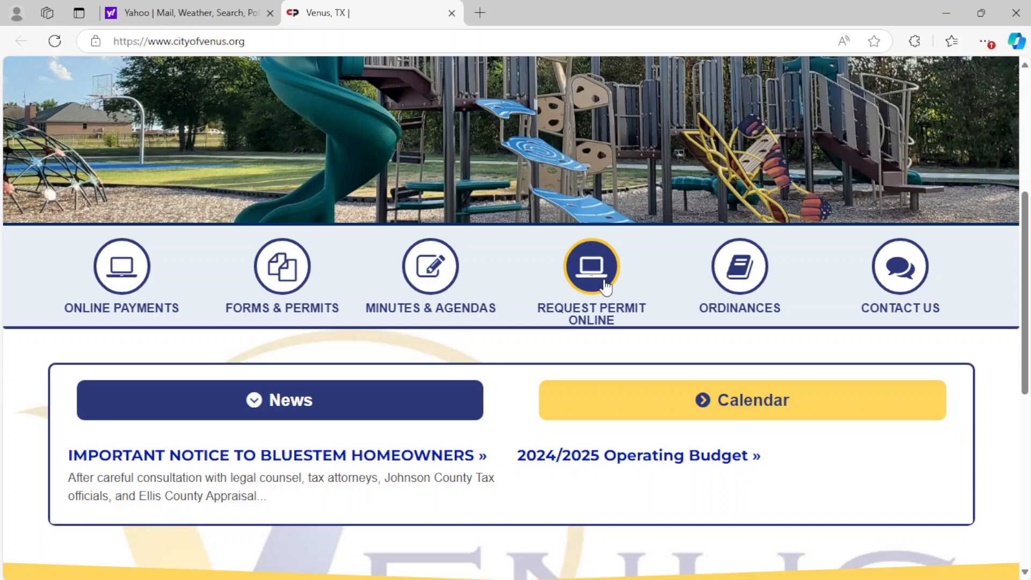
click(590, 278)
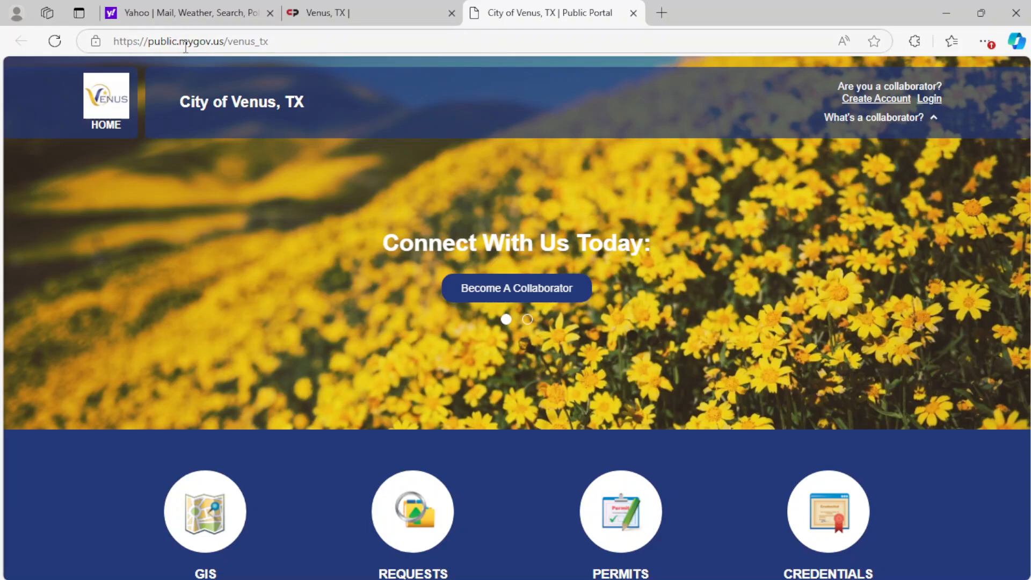
- Go to the portal's Permits section and show the list of all permits
scroll(331, 260, down, 4)
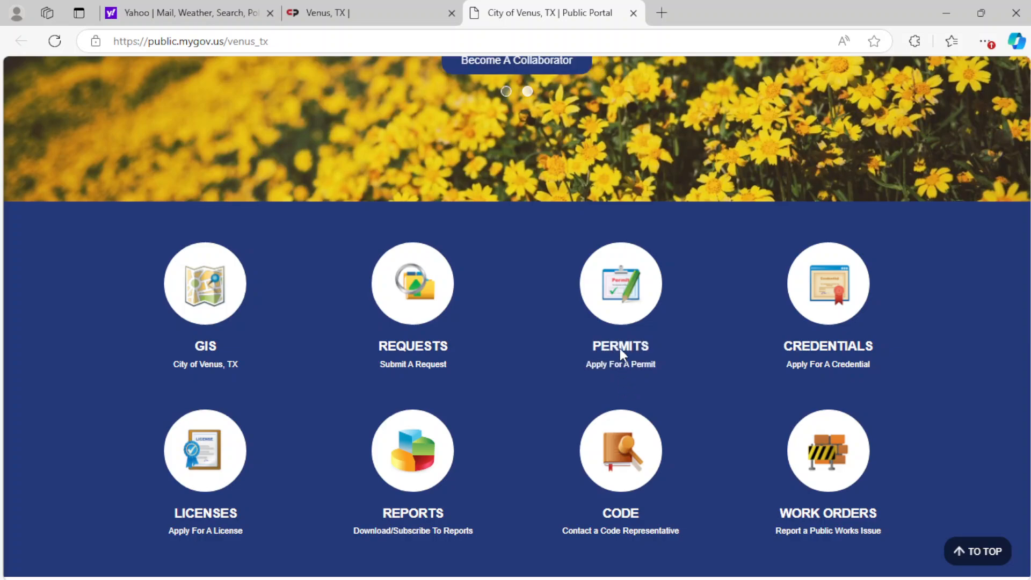
click(620, 293)
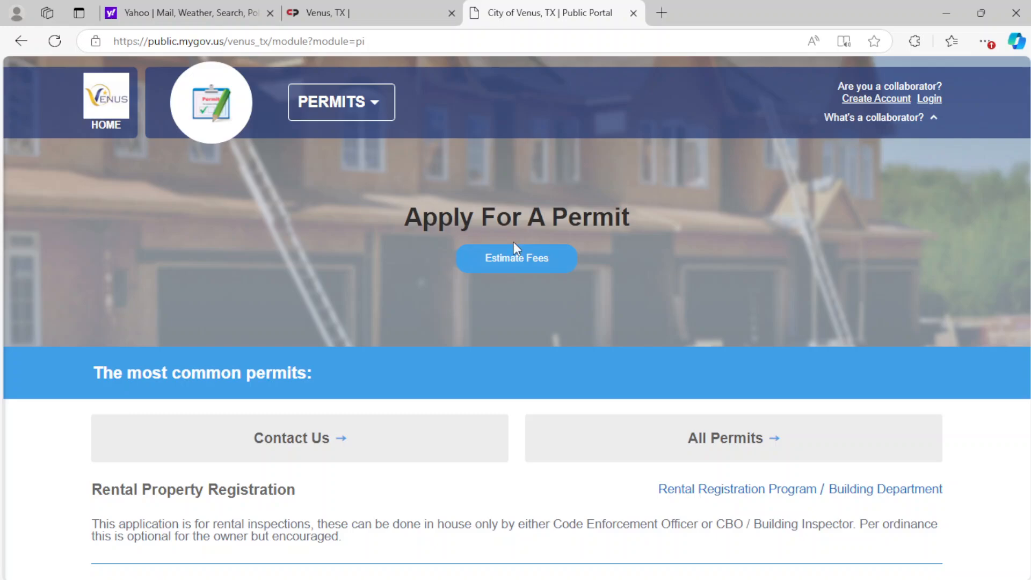
scroll(800, 286, down, 3)
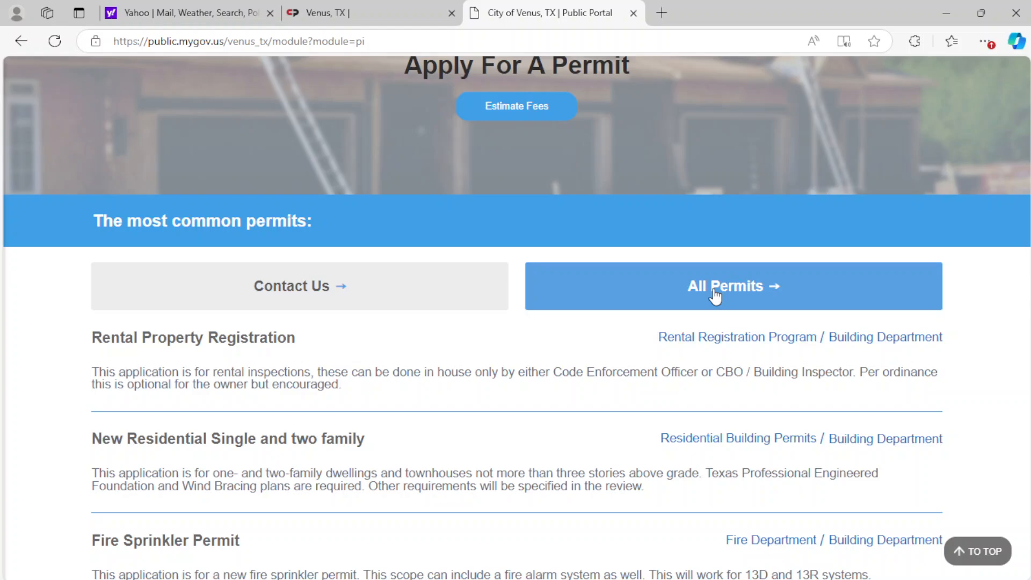
click(714, 296)
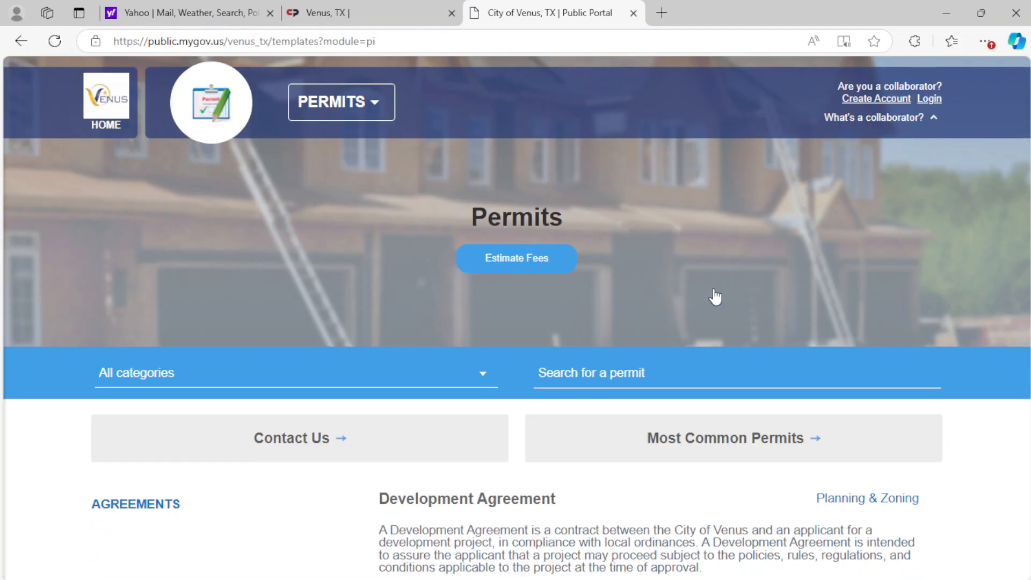
- Look through the full permit list down to the Site Plan application in the Site Plans category
scroll(715, 295, down, 4)
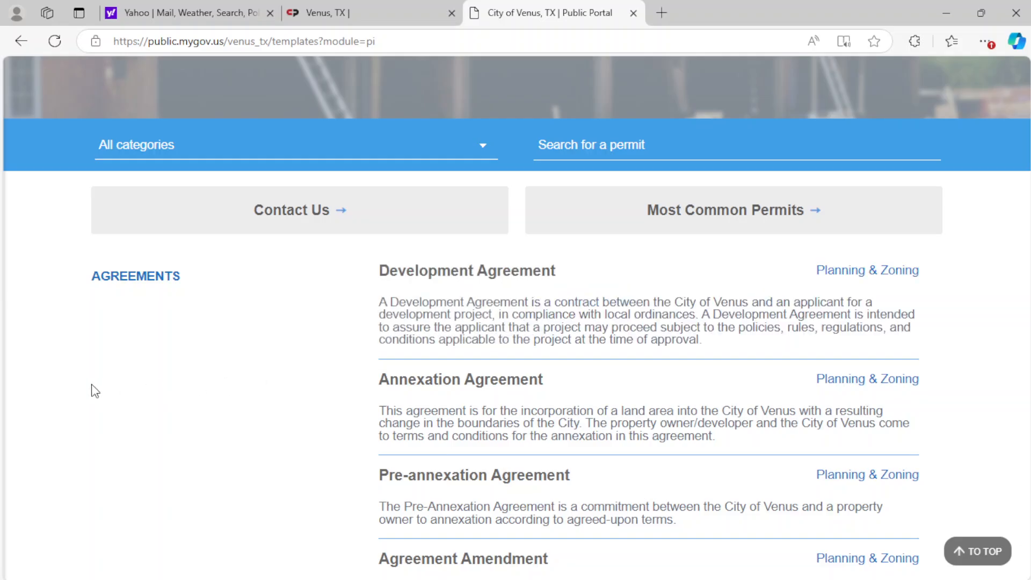
scroll(107, 391, down, 5)
scroll(119, 391, down, 20)
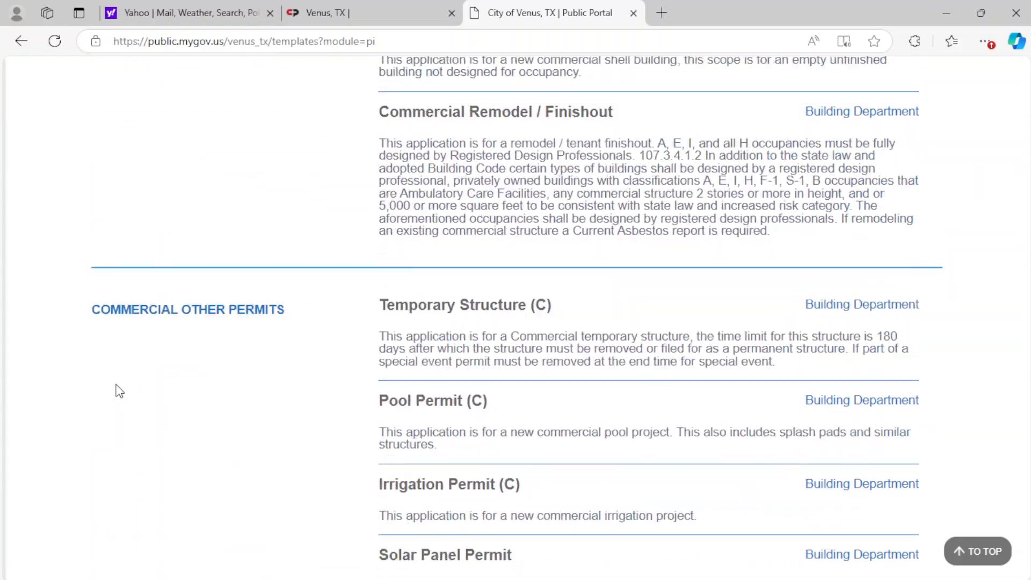
scroll(120, 391, down, 20)
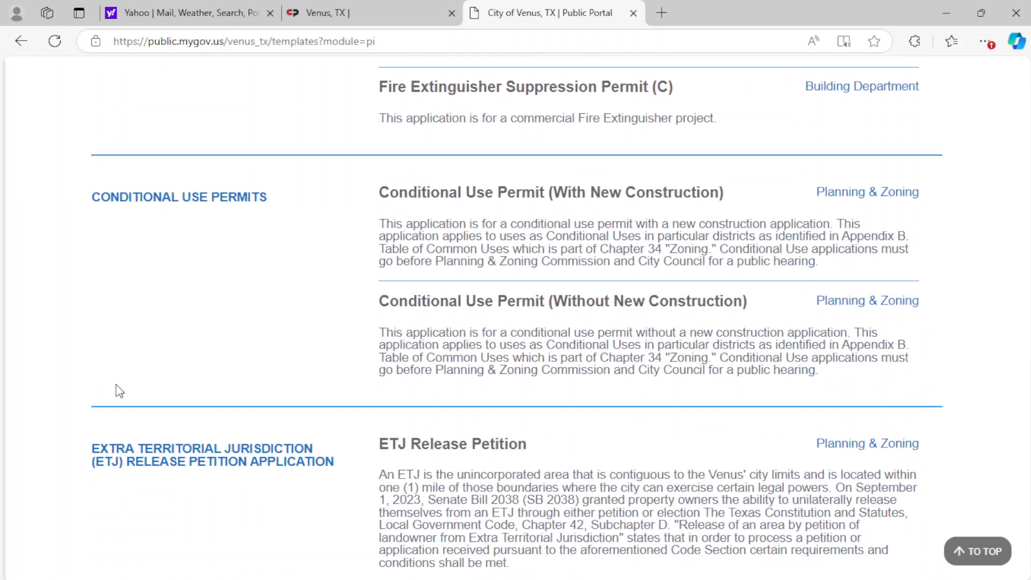
scroll(120, 391, down, 20)
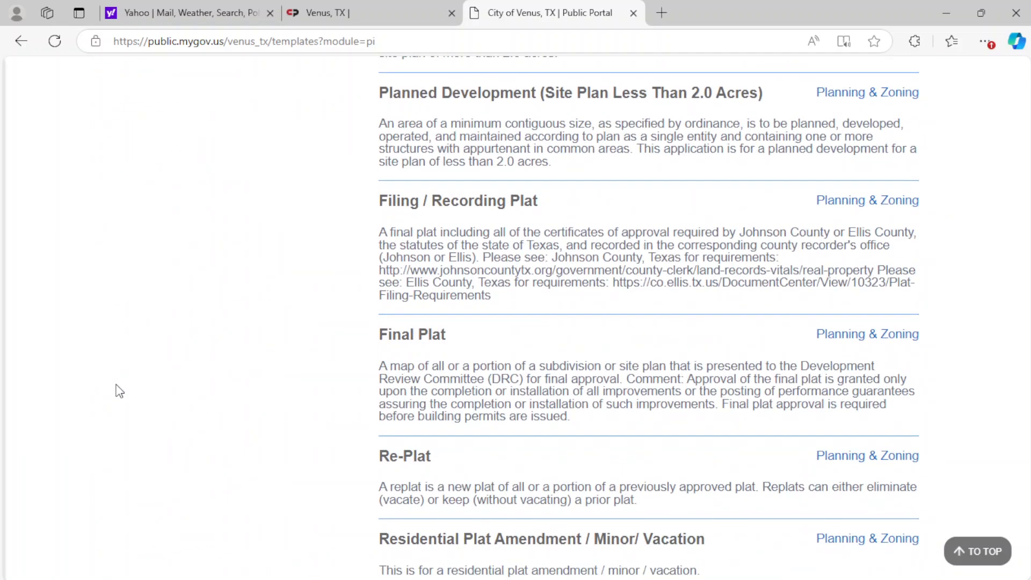
scroll(119, 391, down, 20)
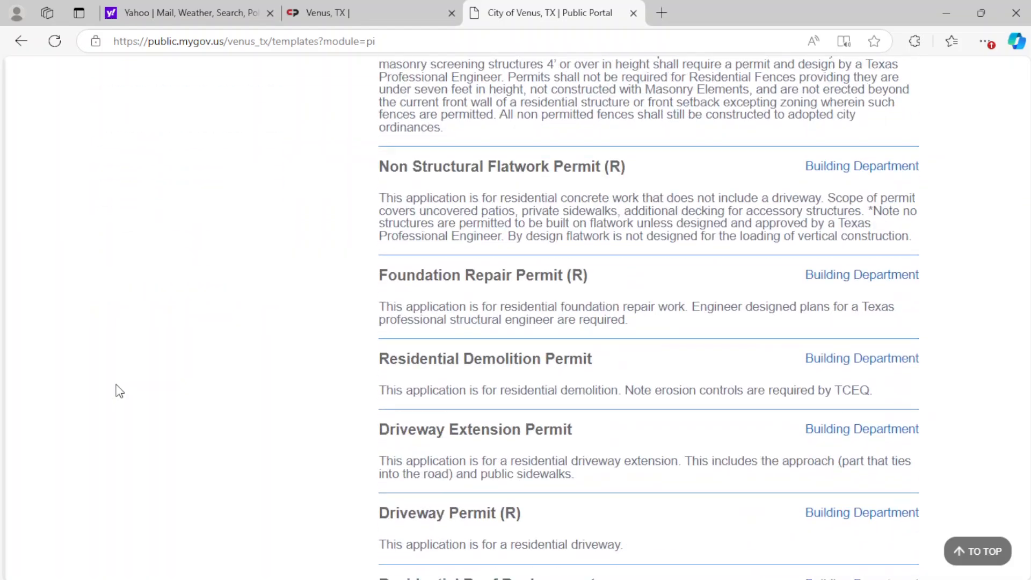
scroll(119, 391, down, 20)
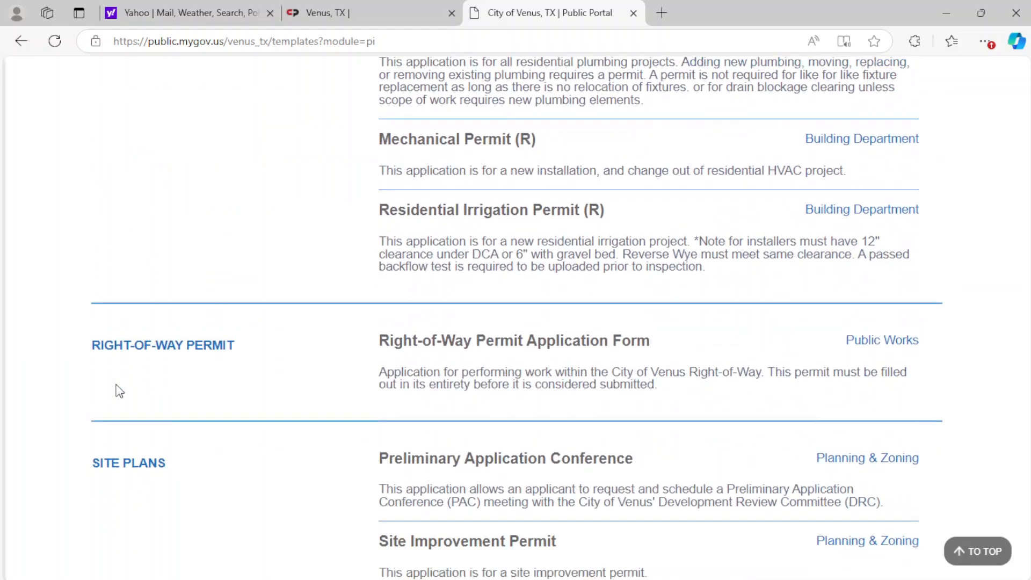
drag(156, 281, 96, 292)
mouse_move(396, 431)
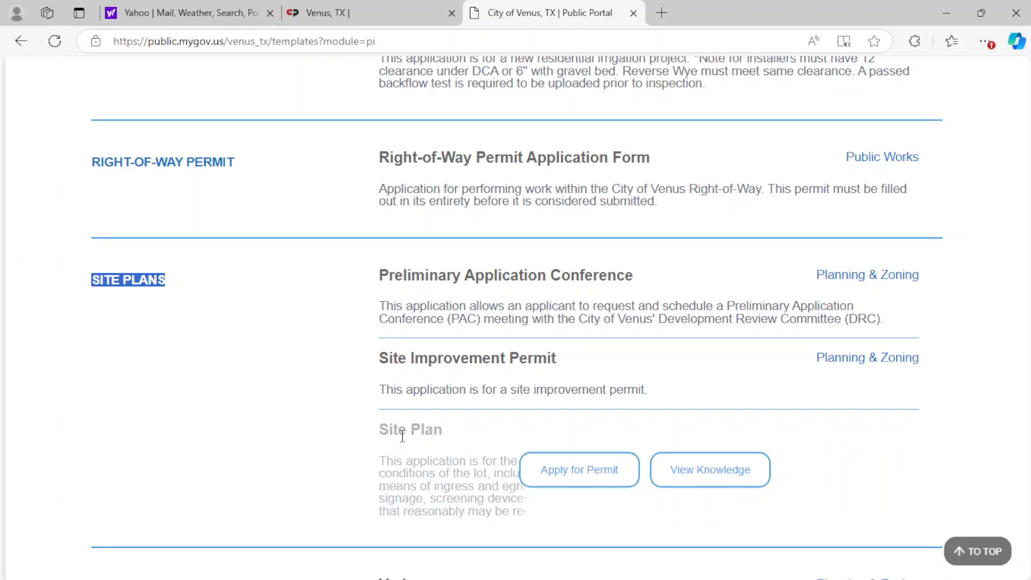
scroll(322, 408, down, 3)
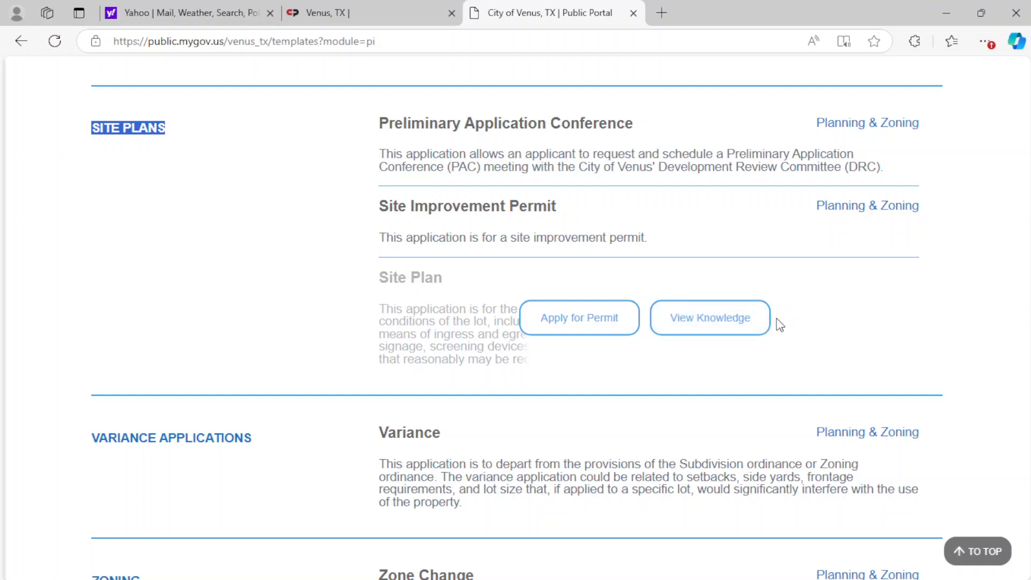
- View the knowledge documents attached to the Site Plan application and close them
click(725, 326)
scroll(728, 326, down, 1)
scroll(727, 326, down, 3)
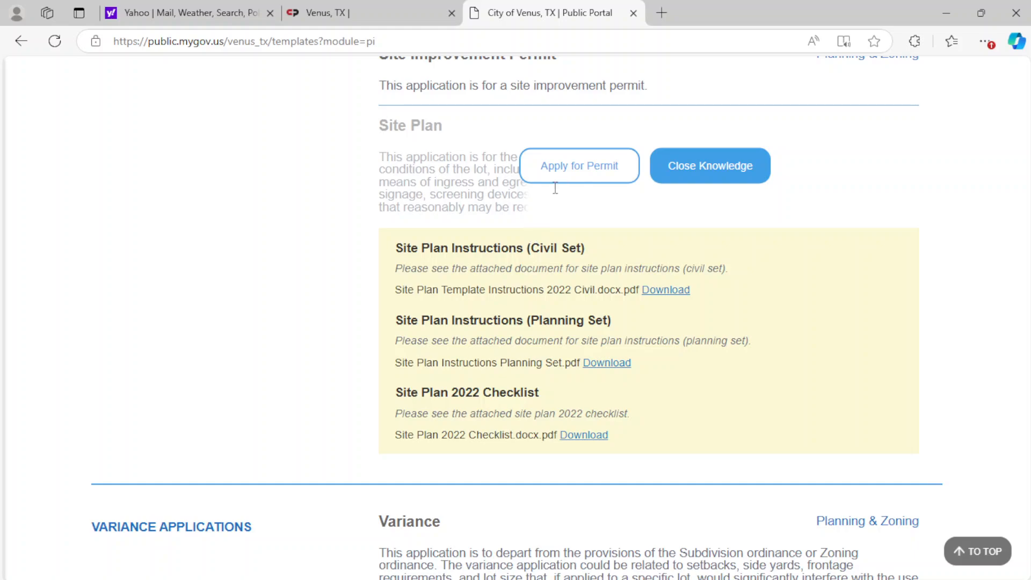
click(730, 167)
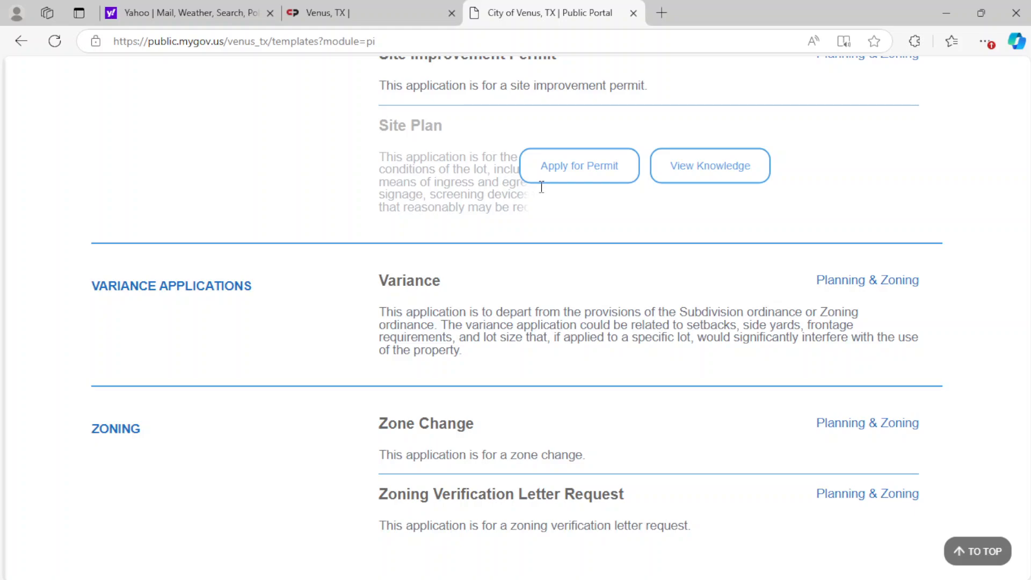
- Start the Site Plan permit application, review the new collaborator account form, and return to the permit list
click(583, 186)
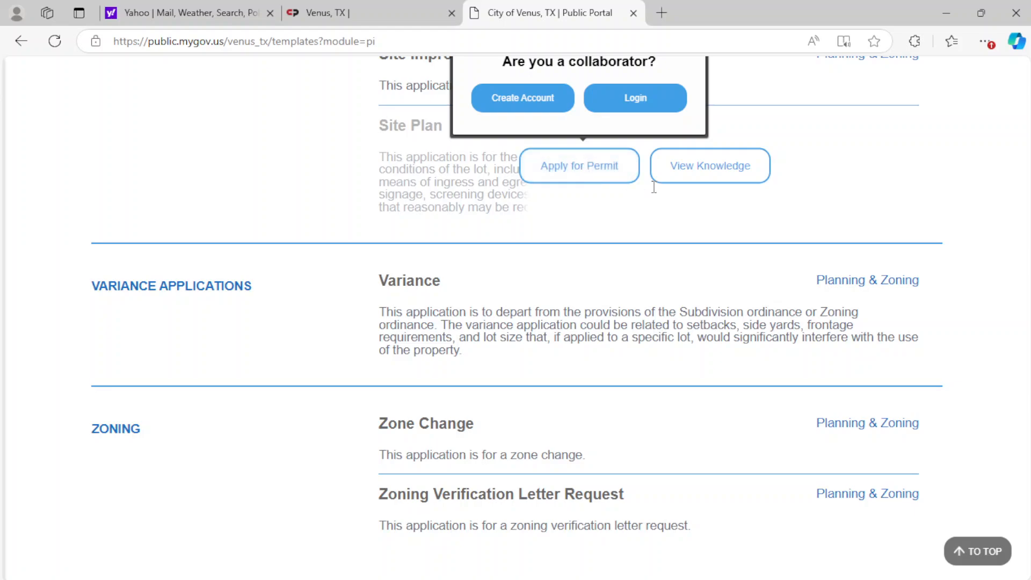
scroll(653, 188, up, 3)
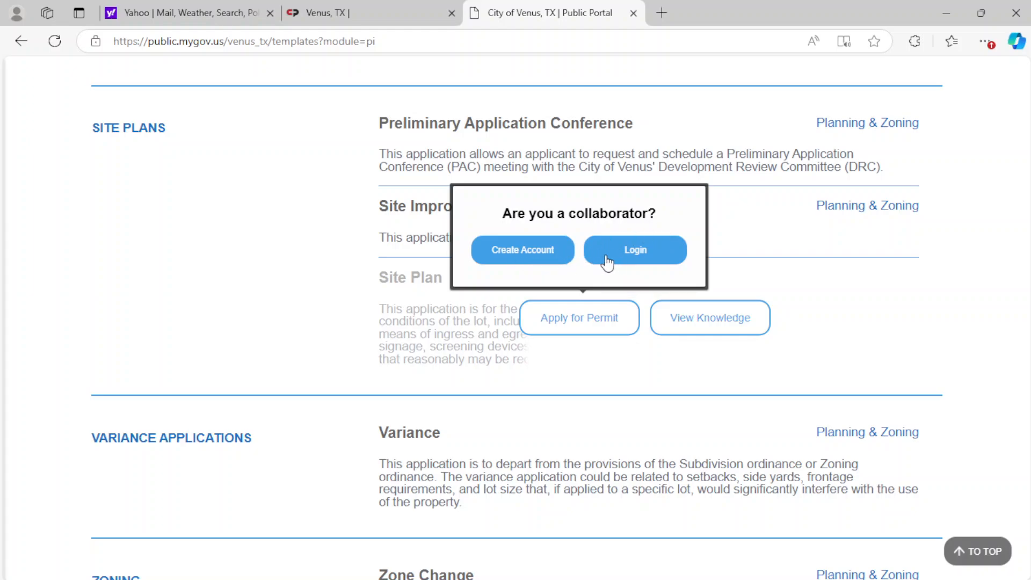
click(510, 251)
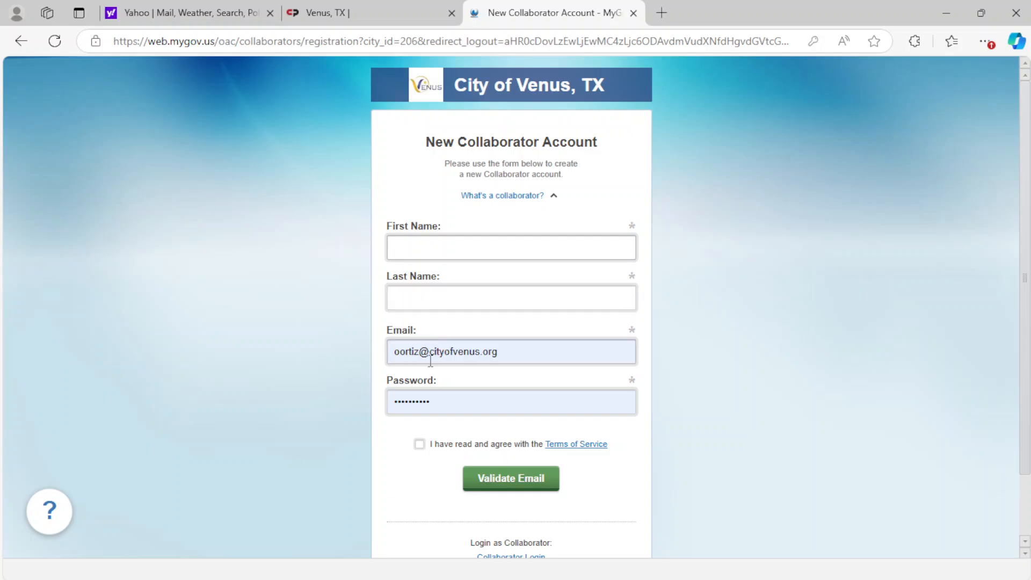
scroll(366, 420, down, 2)
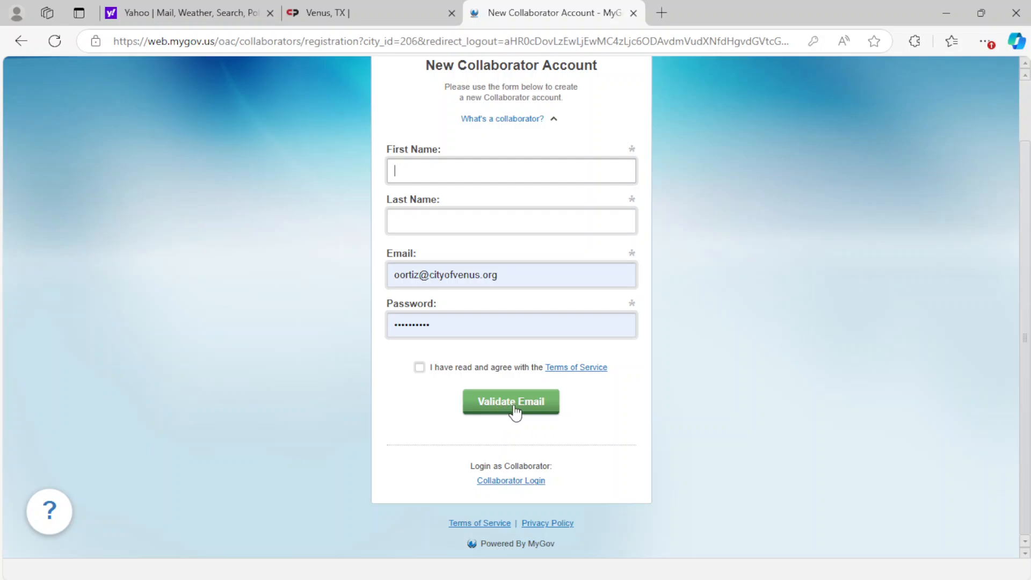
click(20, 41)
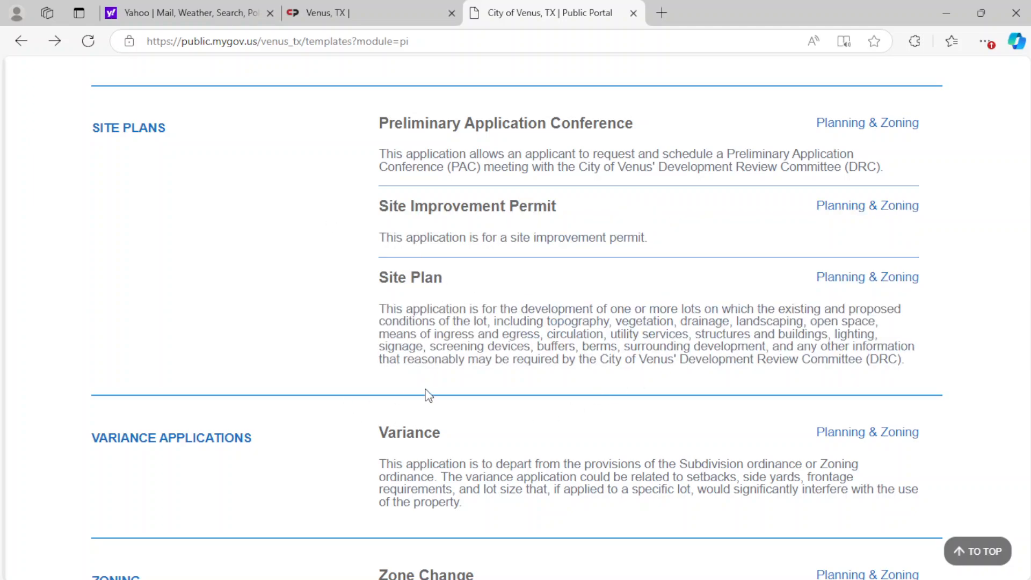
- Open the collaborator login for the Site Plan application and clear the prefilled email and password
click(558, 319)
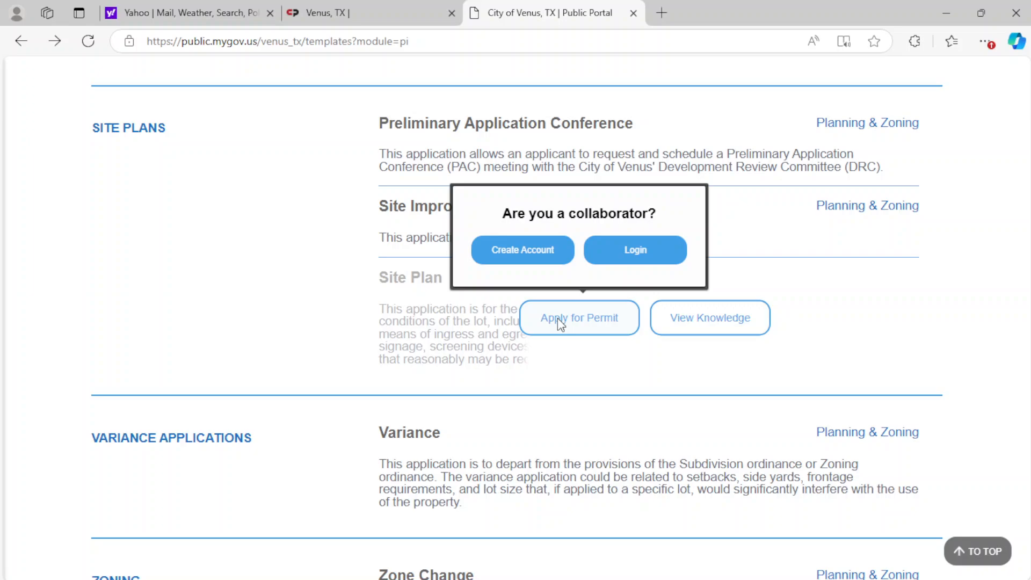
click(632, 256)
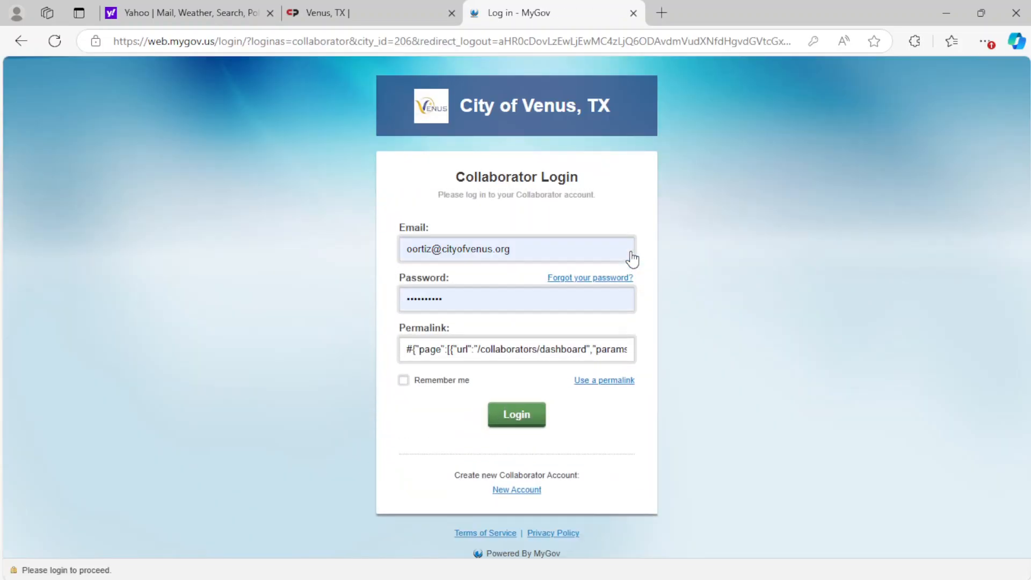
drag(531, 250, 362, 259)
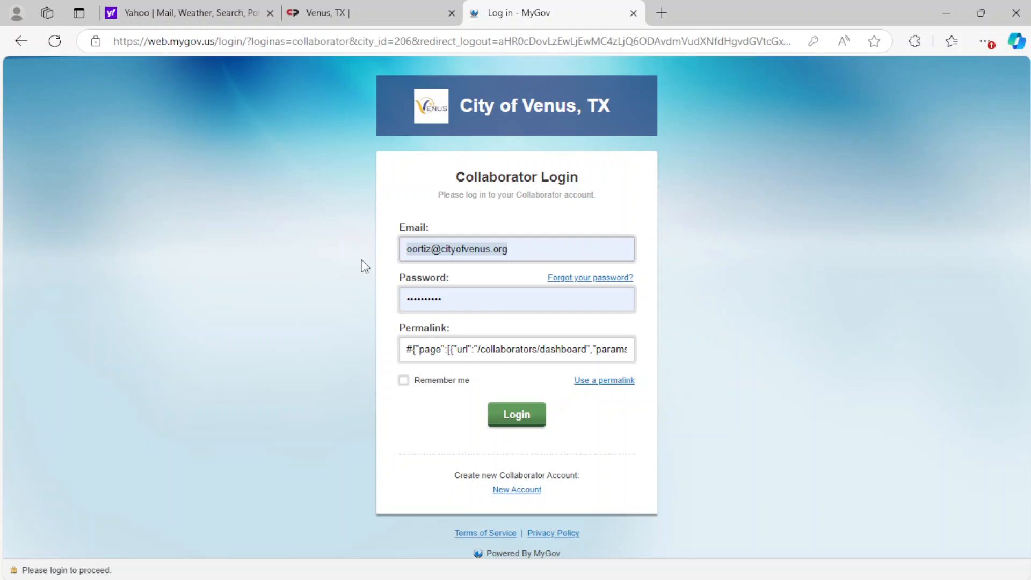
key(BackSpace)
click(437, 299)
key(BackSpace)
key(BackSpace)
key(BackSpace)
key(BackSpace)
key(BackSpace)
key(BackSpace)
key(BackSpace)
key(BackSpace)
key(BackSpace)
key(BackSpace)
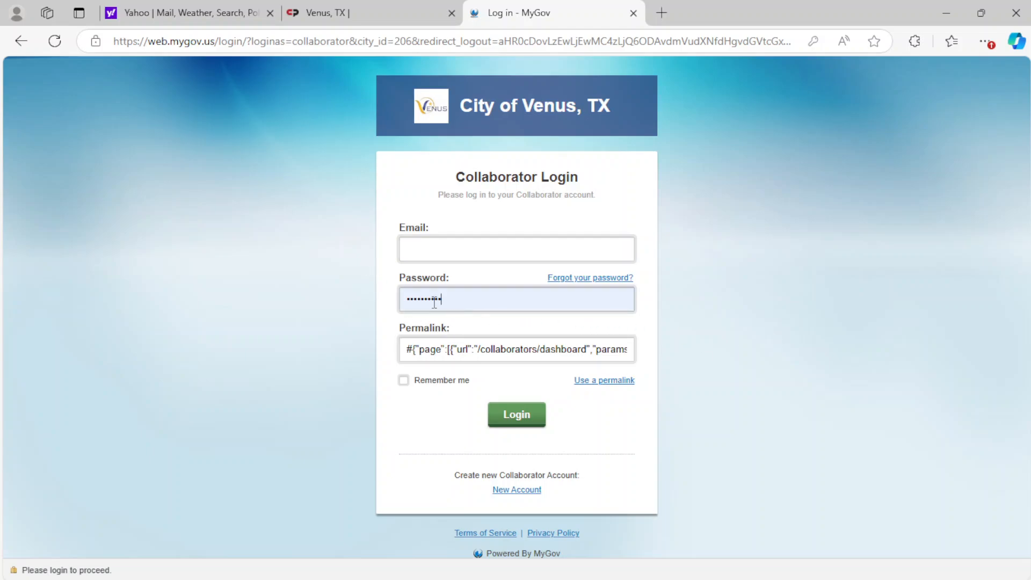
- Log in as a collaborator with the account's email and password
click(430, 247)
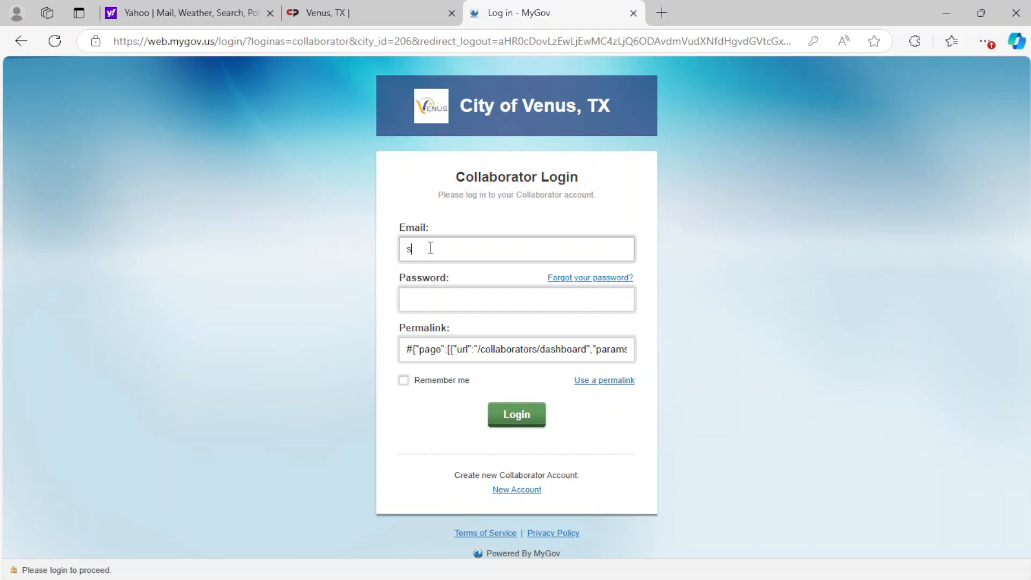
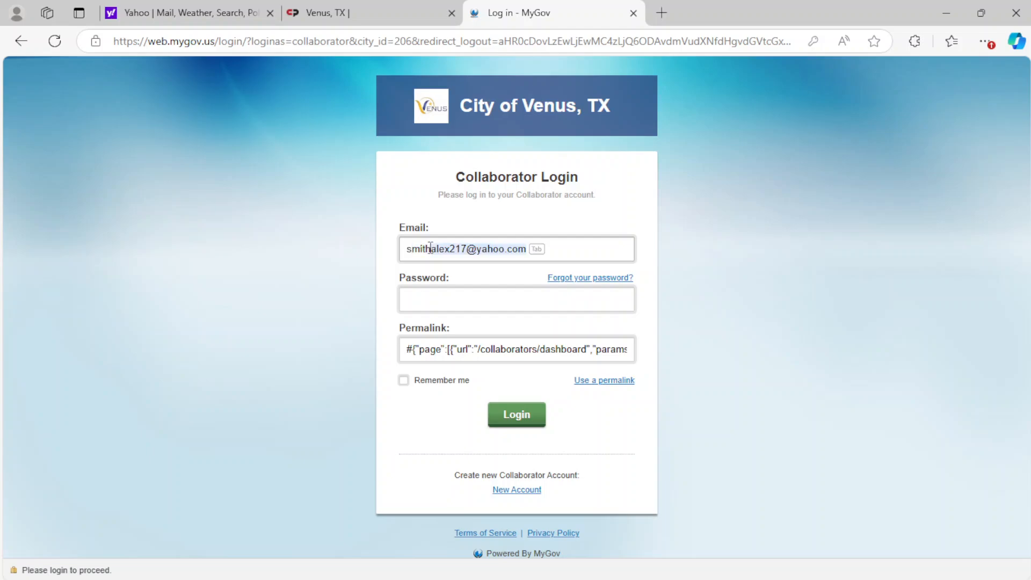
key(Tab)
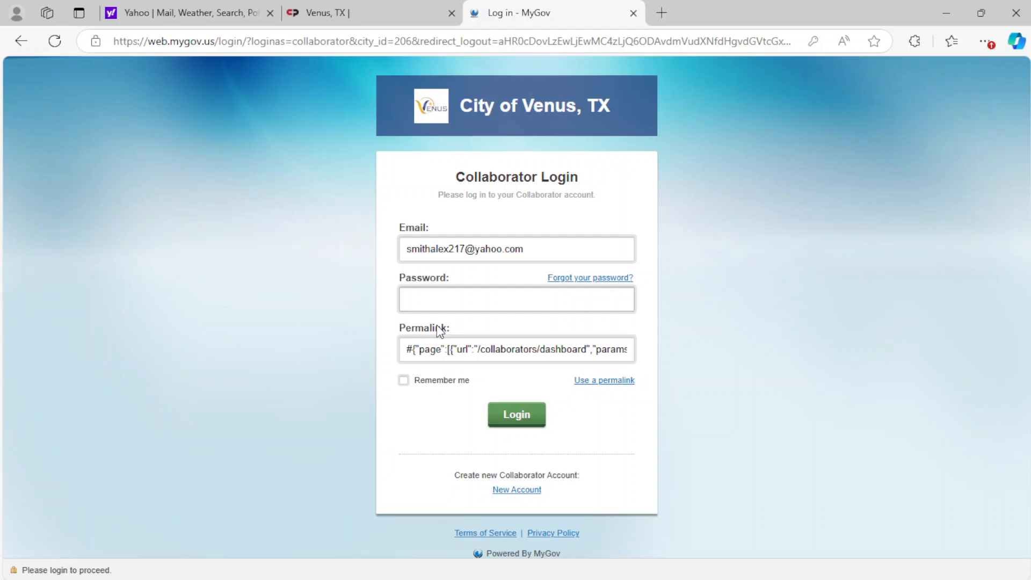
click(511, 422)
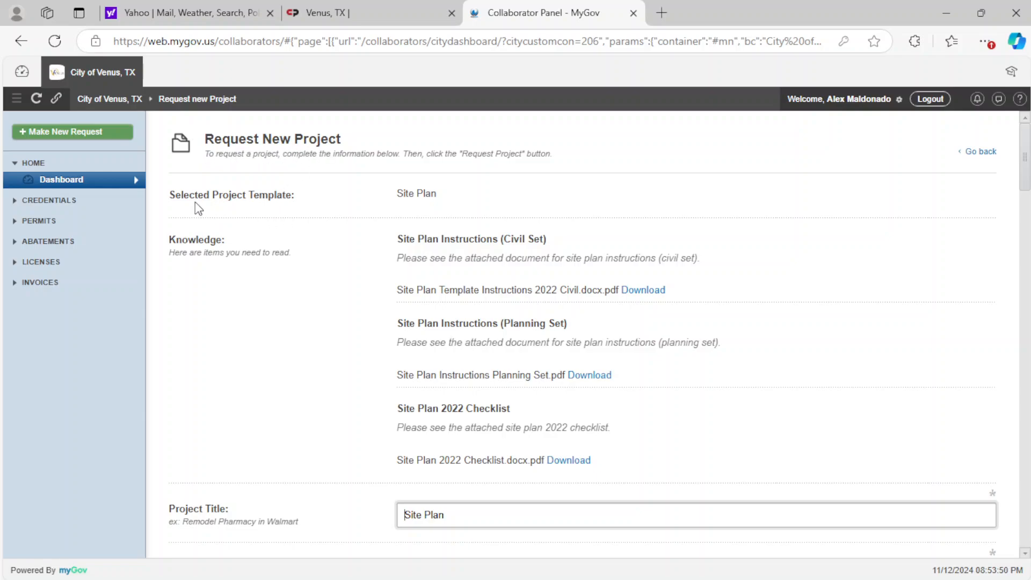
- Set the project location by searching for the site's street address and selecting the matching address record
scroll(307, 301, down, 1)
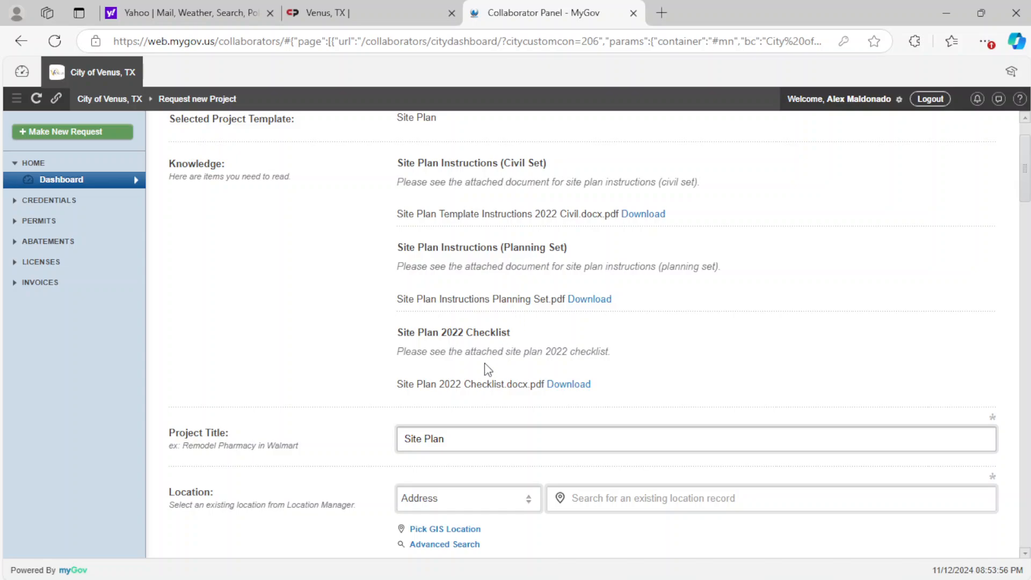
scroll(476, 363, down, 3)
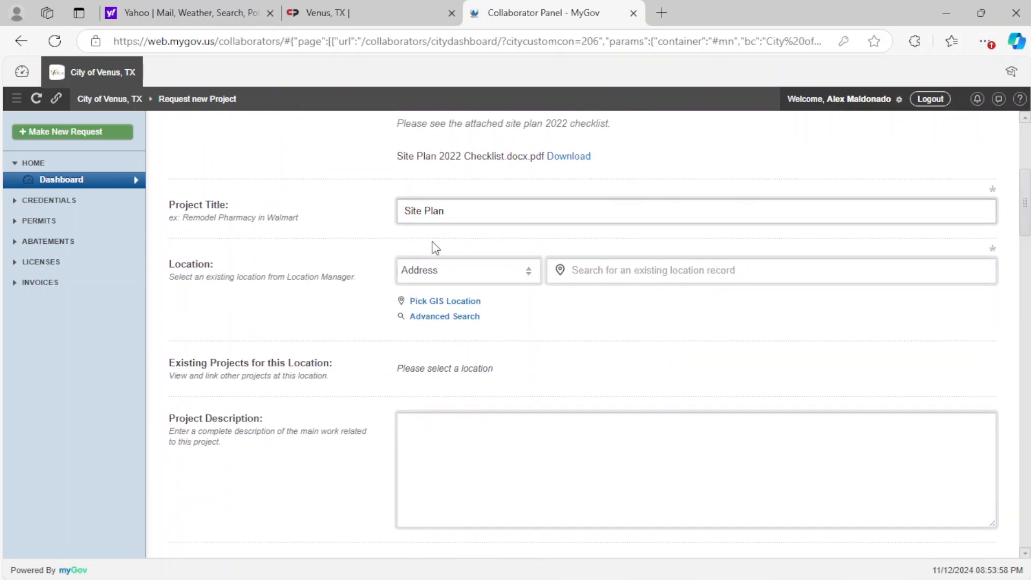
scroll(239, 283, down, 1)
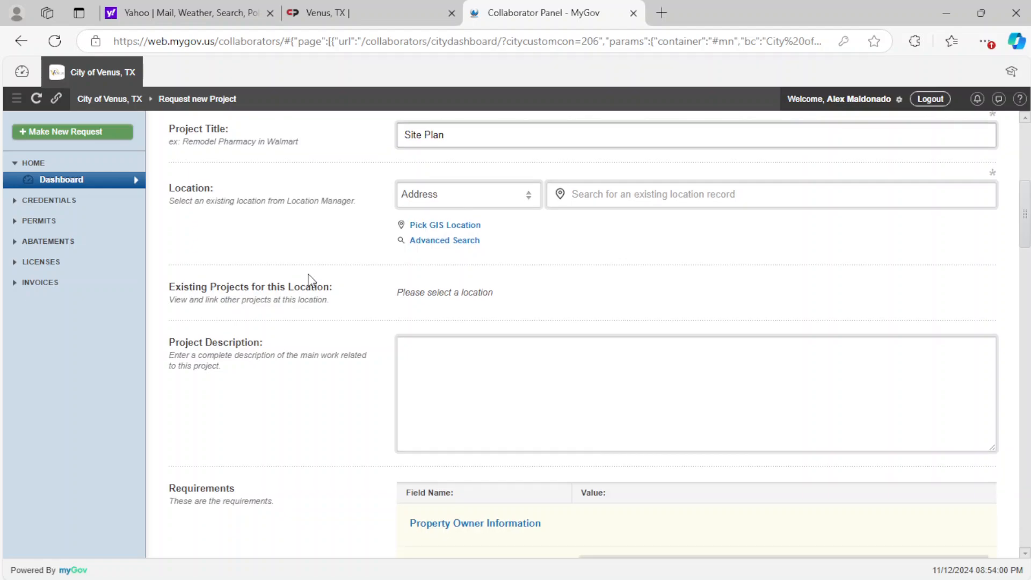
click(588, 194)
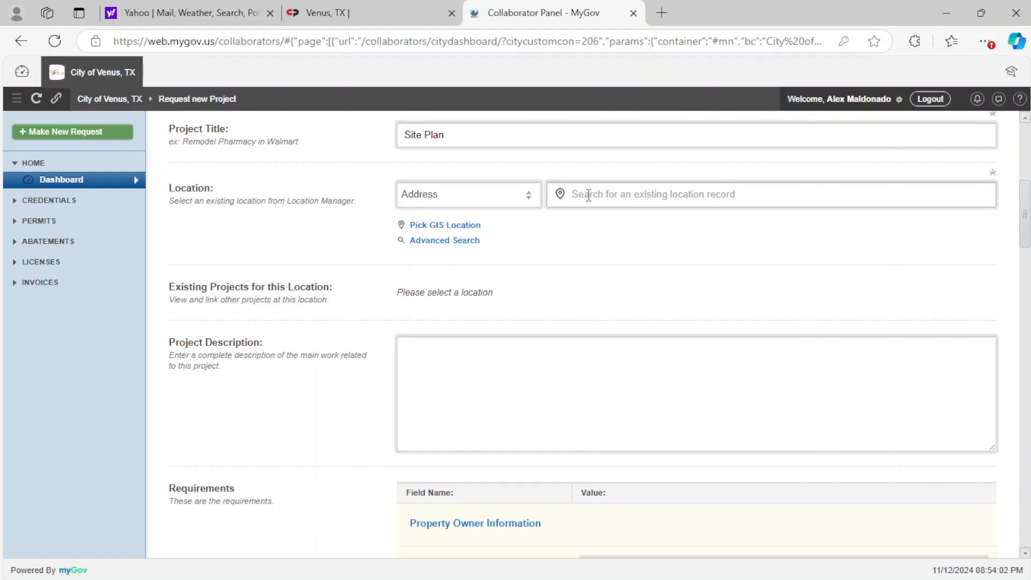
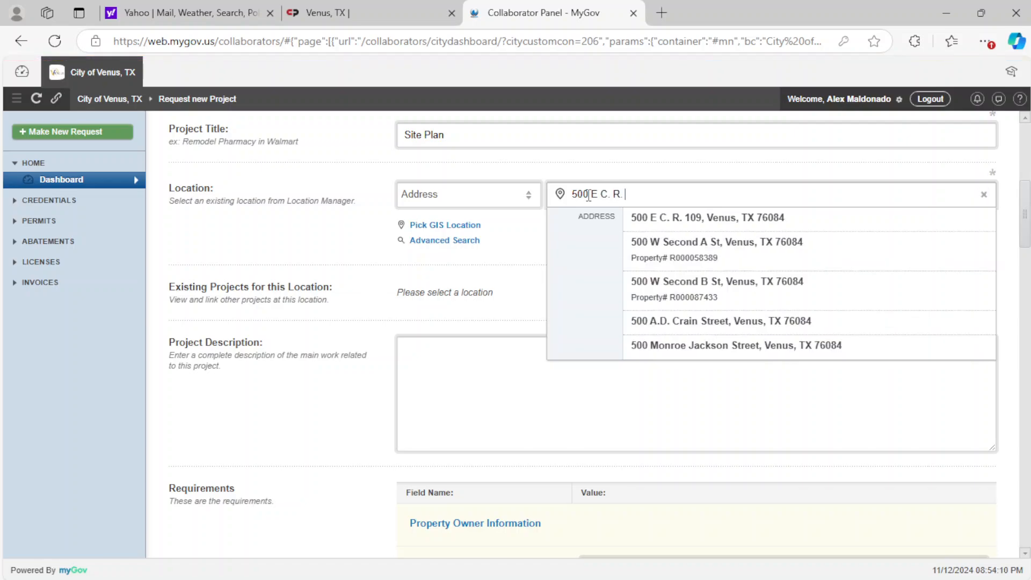
click(659, 218)
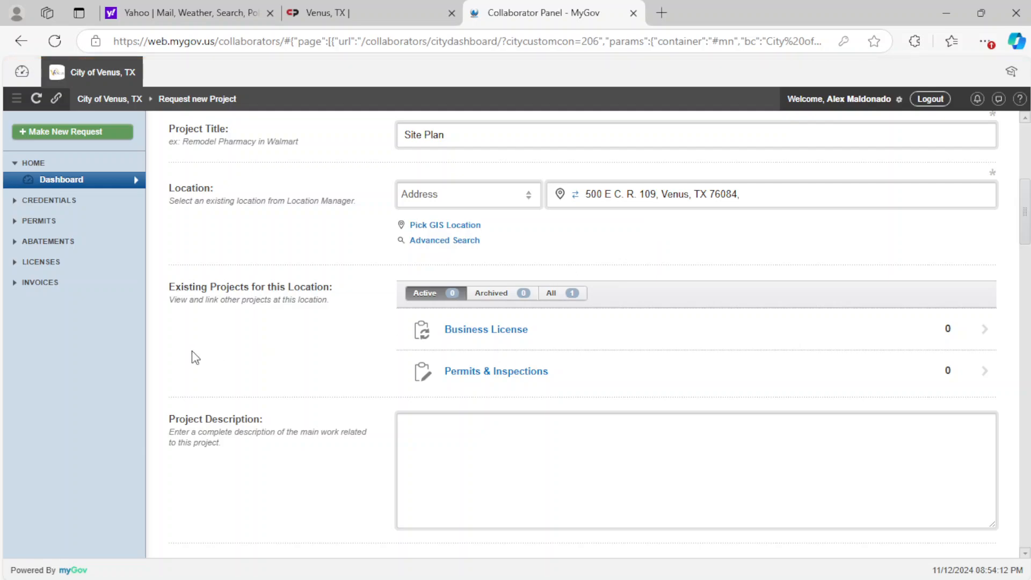
- Enter the placeholder text "ffsfsfsdfsdfsdf" as the project description
scroll(192, 350, down, 3)
click(511, 289)
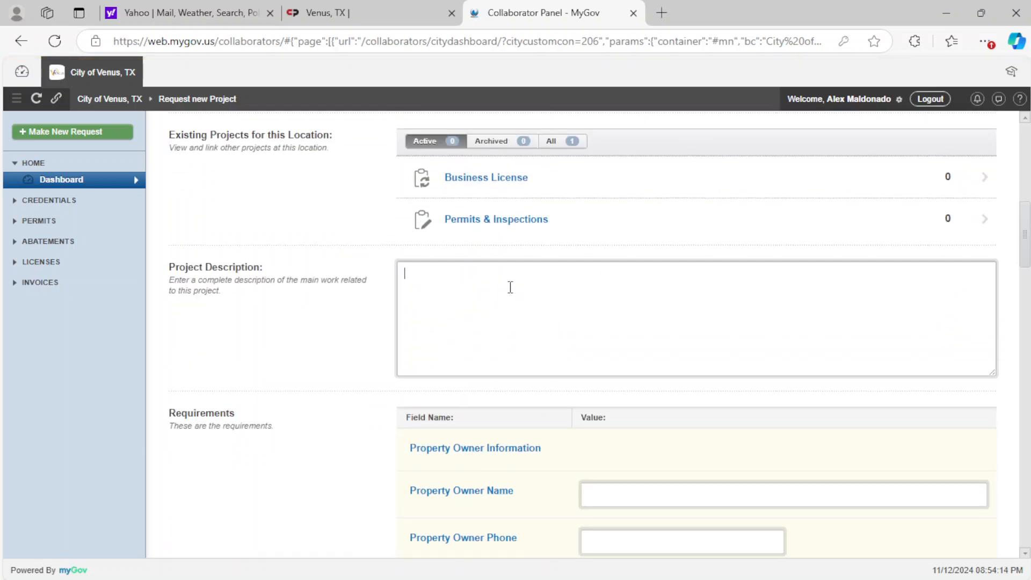
text(ffsfsfsdfsdfsdf)
- Fill in the property owner's full name and phone number in the requirements
scroll(349, 359, down, 5)
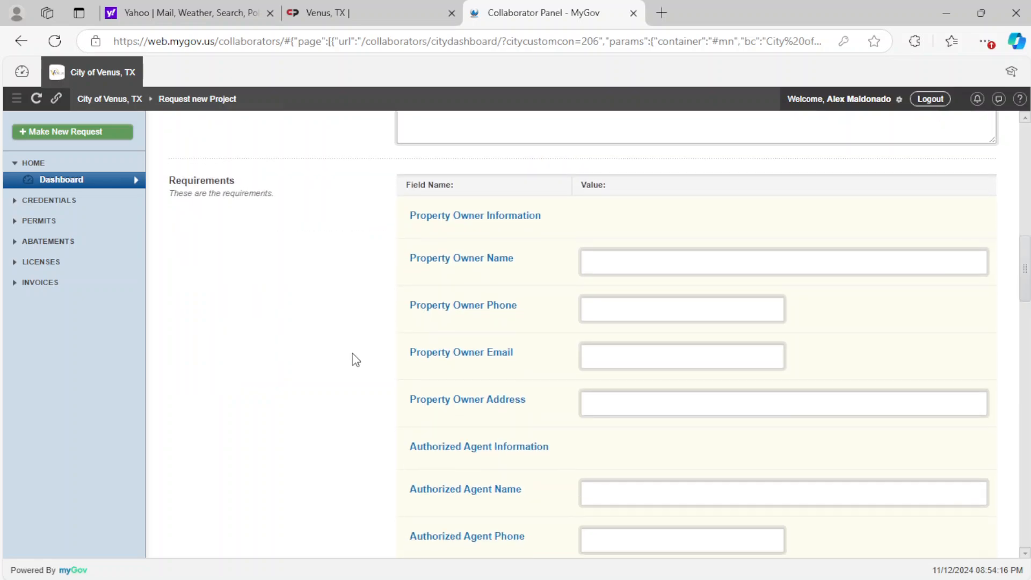
scroll(356, 360, down, 1)
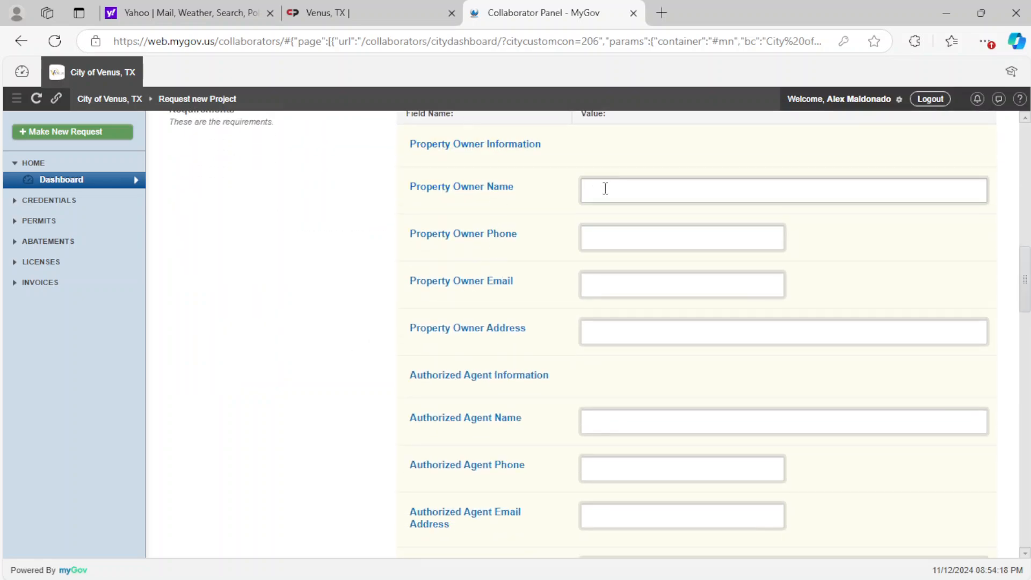
click(648, 190)
key(Tab)
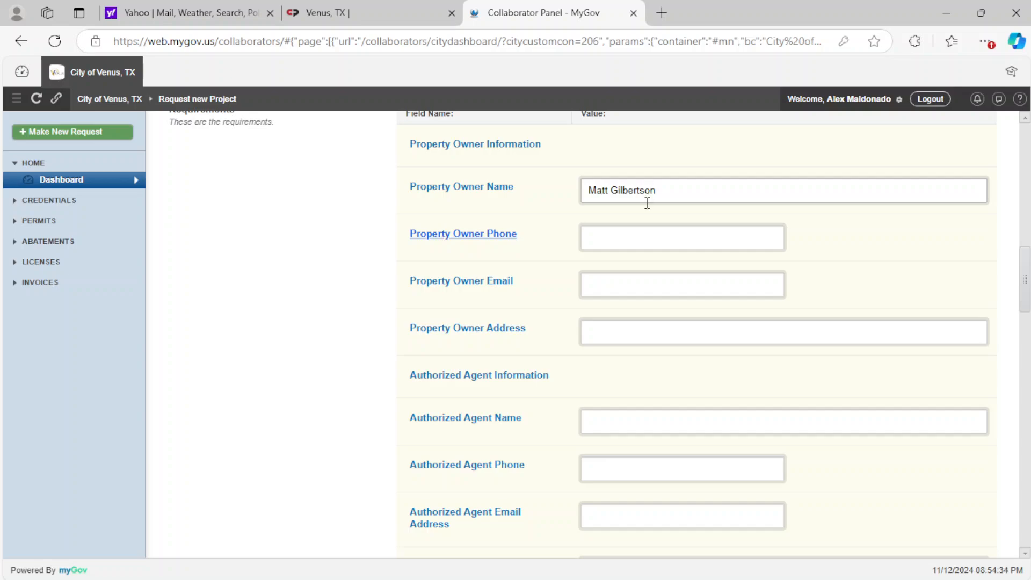
click(628, 242)
text(72)
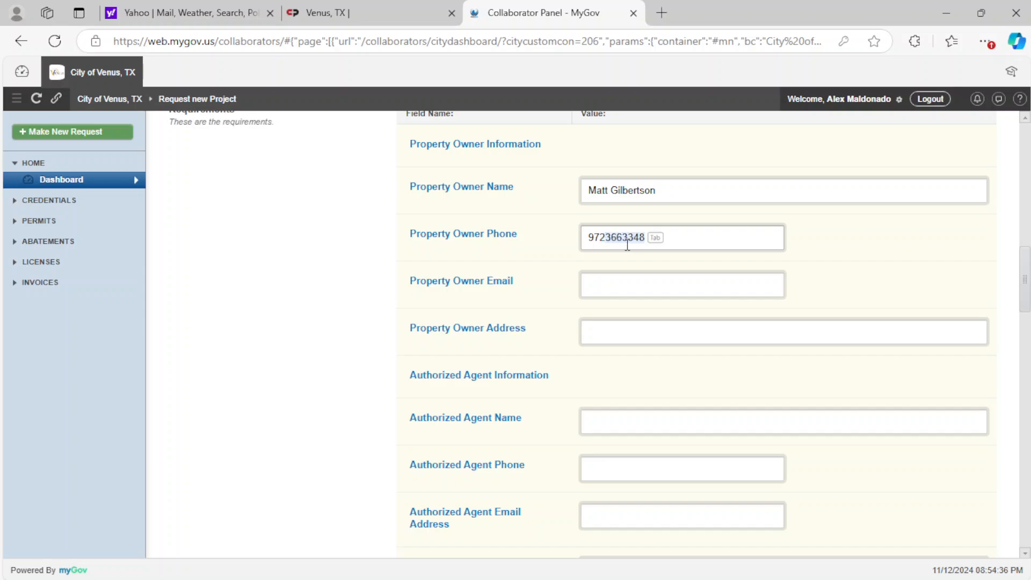
key(Tab)
- Fill in the property owner's email and enter the placeholder "wwerwertrewt" as the owner address
click(613, 292)
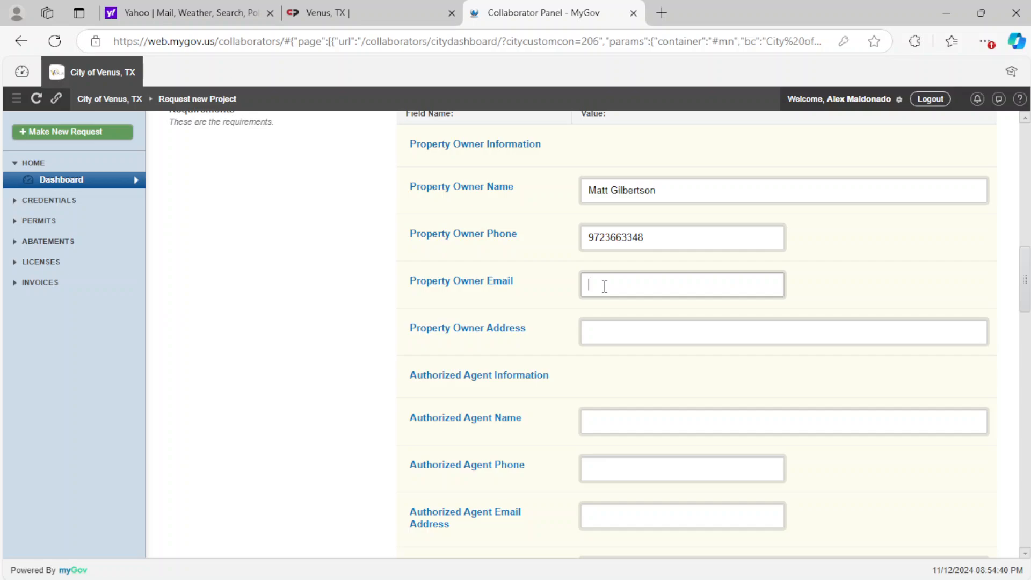
click(591, 334)
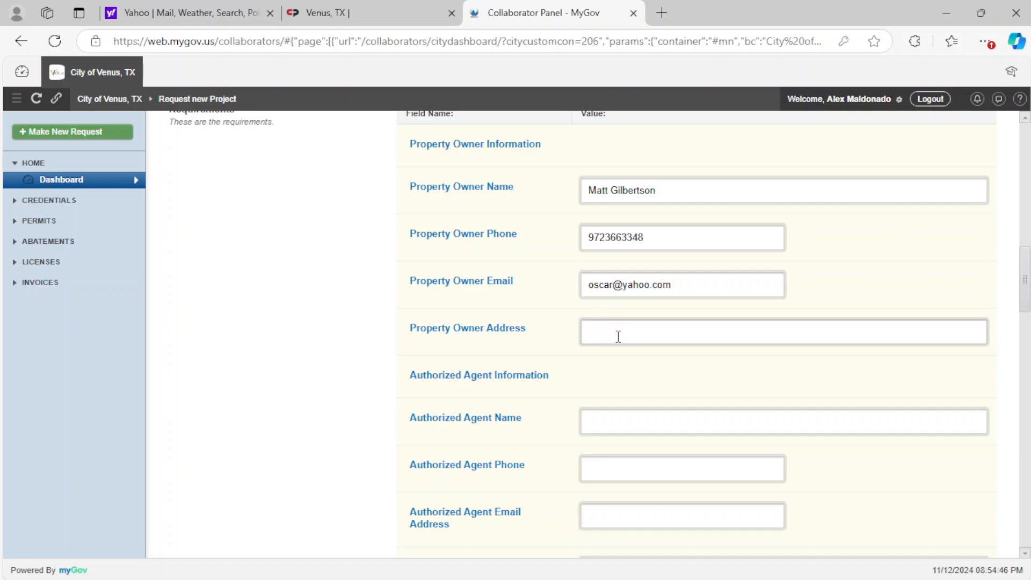
text(wwerwertrewt)
- Fill in the authorized agent's name and phone number
scroll(629, 372, down, 1)
click(616, 348)
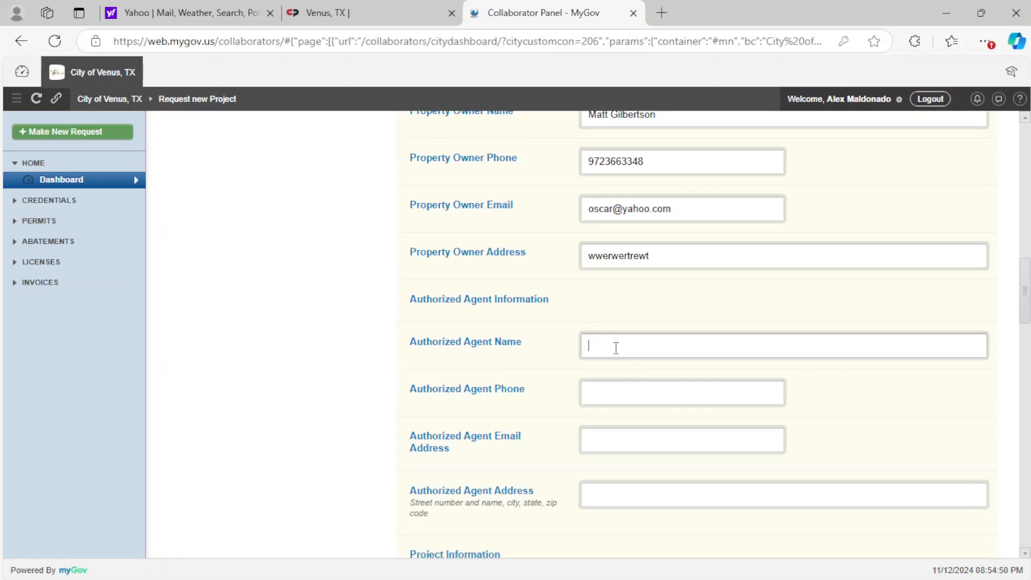
text(Matt)
click(596, 397)
text(9)
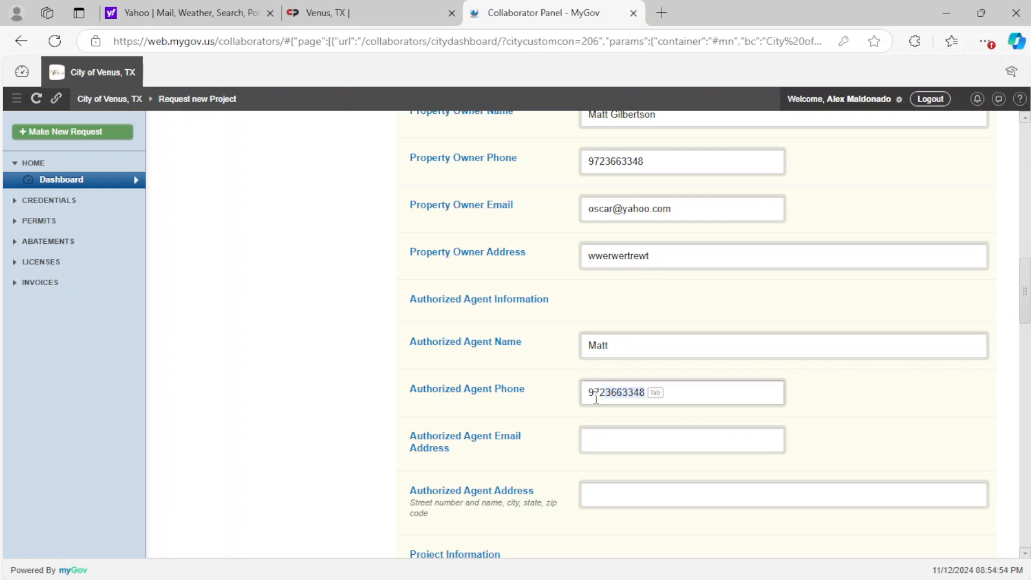
key(Tab)
- Fill in the authorized agent's email and enter the placeholder "wfwsferwfgre" as the agent address
scroll(591, 396, down, 1)
click(598, 364)
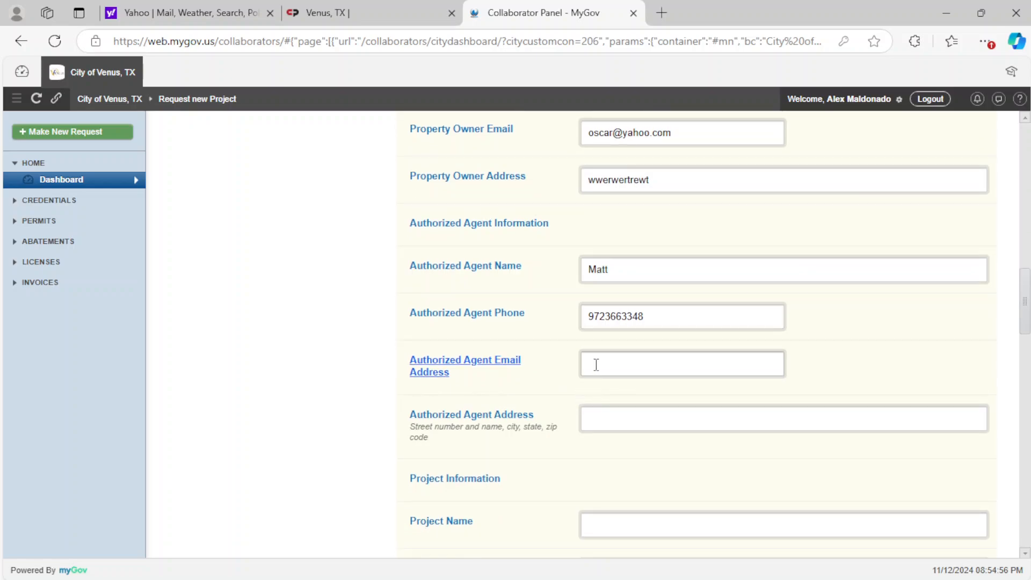
click(599, 419)
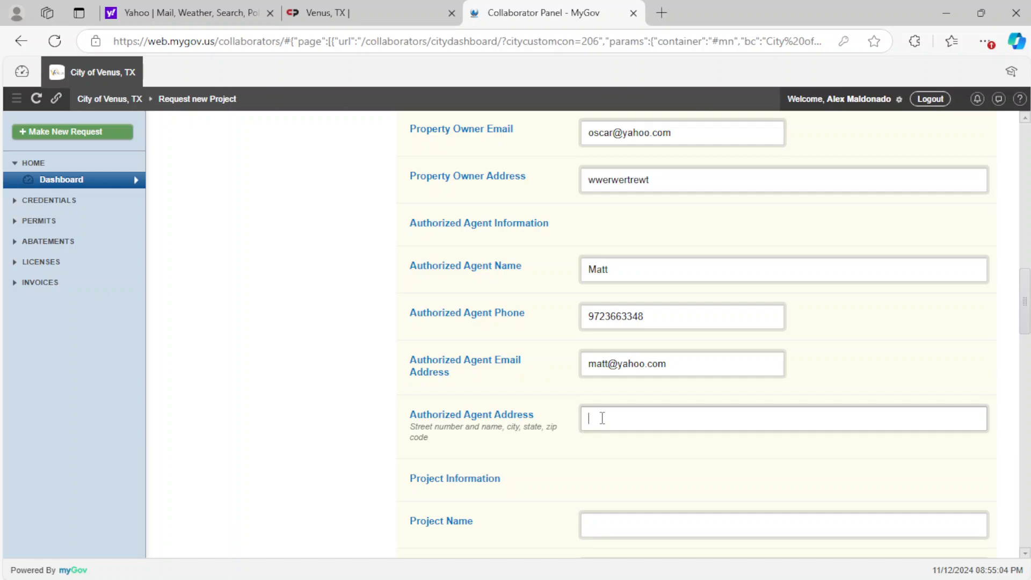
text(wfwsferwfgre)
- Enter Stallion Ranch as the project name and fill in the site's street address as the project address
scroll(499, 457, down, 3)
click(612, 372)
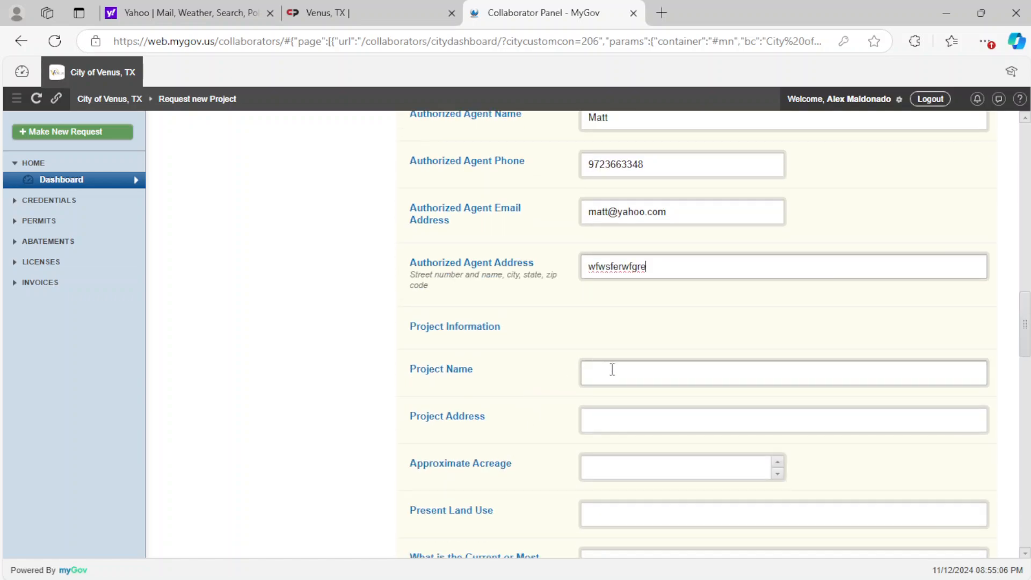
text(Stall)
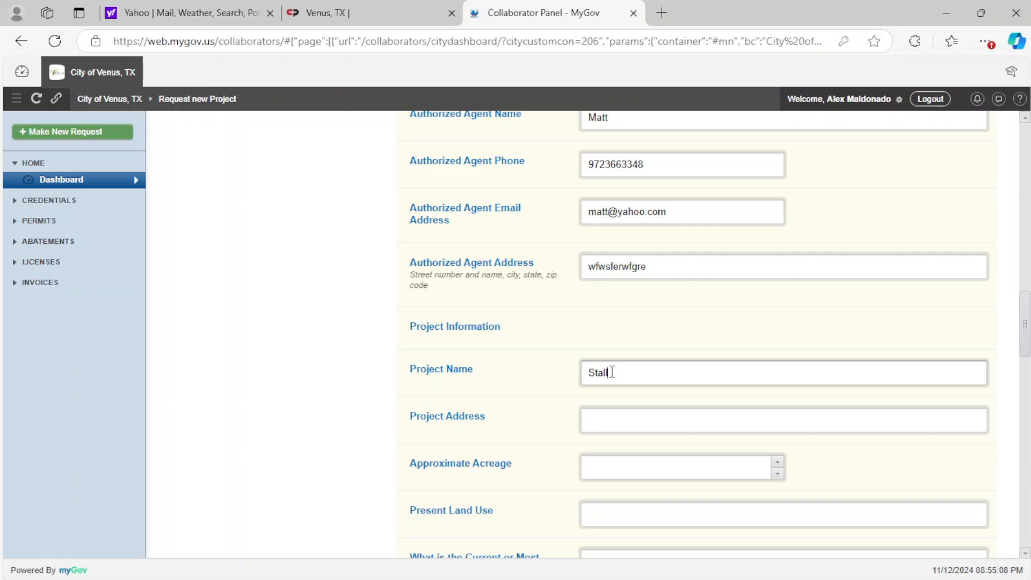
text(ion Ranch)
click(651, 416)
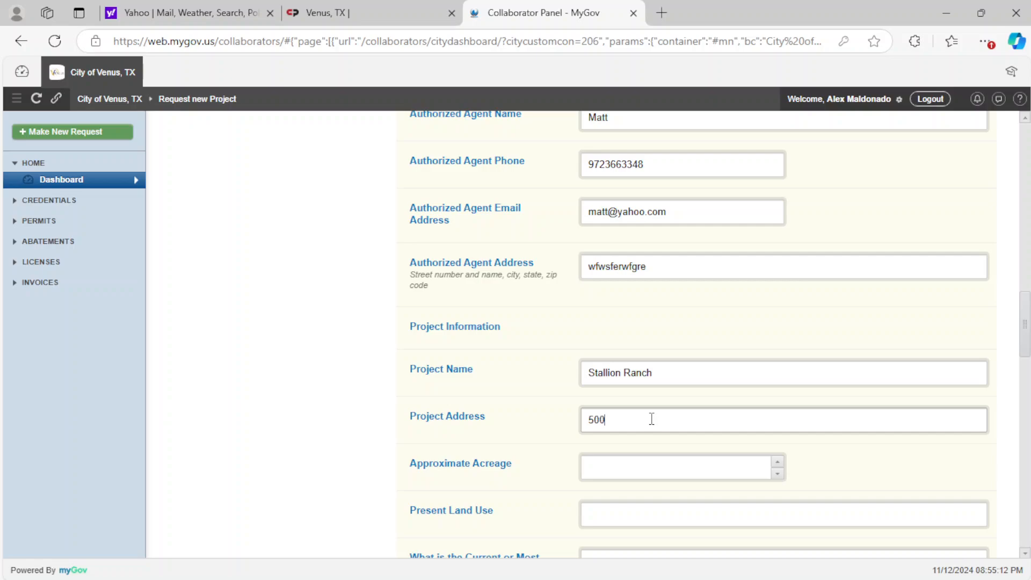
click(619, 419)
key(BackSpace)
scroll(626, 440, down, 2)
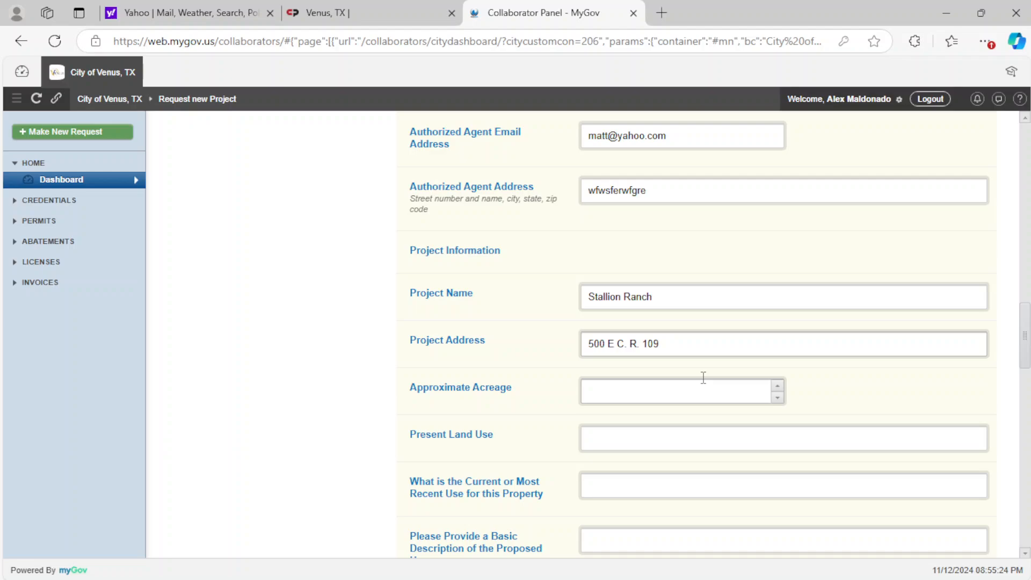
- Set the approximate acreage to 280 and the present land use to Vacant
click(754, 392)
text(280)
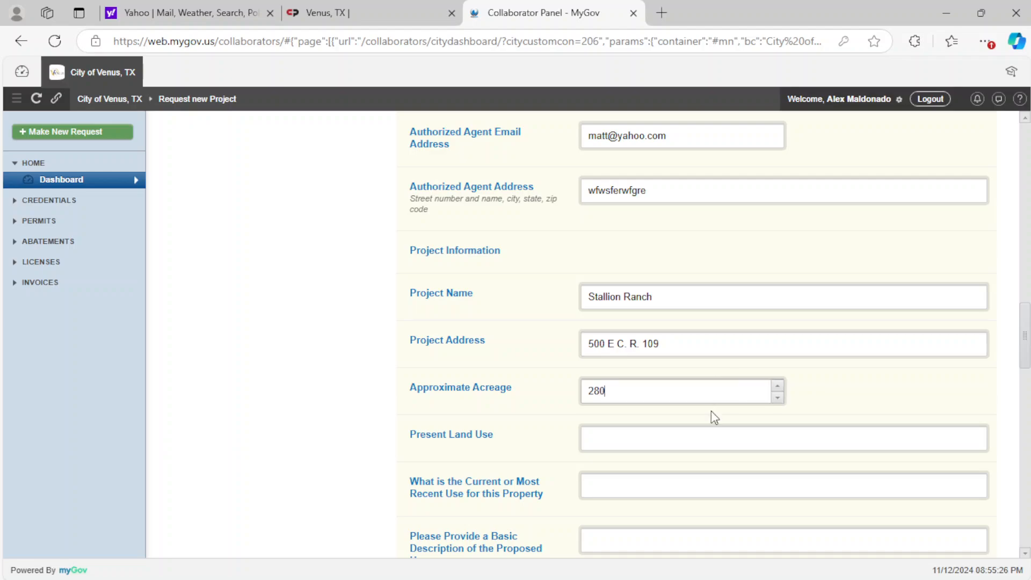
scroll(663, 465, down, 1)
scroll(663, 465, down, 2)
click(634, 284)
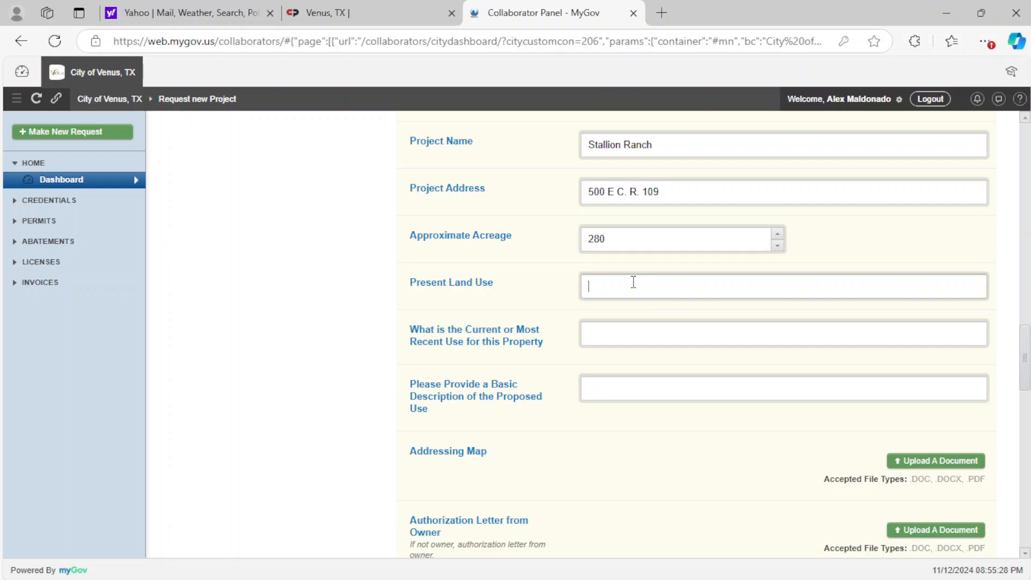
text(VACAN)
scroll(611, 299, down, 1)
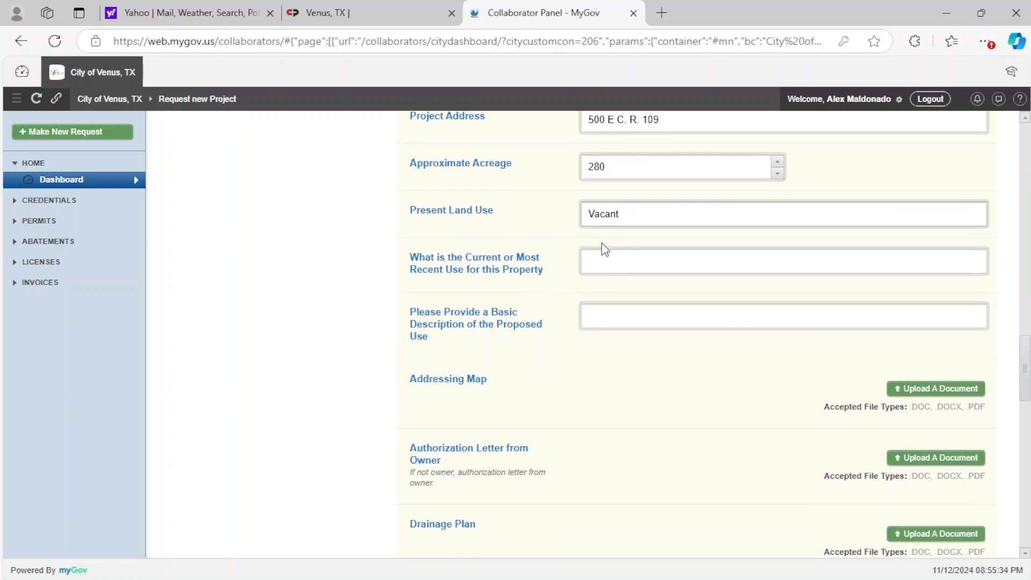
- Change the approximate acreage to 50 and enter Vacant as the current or most recent use of the property
drag(616, 157, 548, 177)
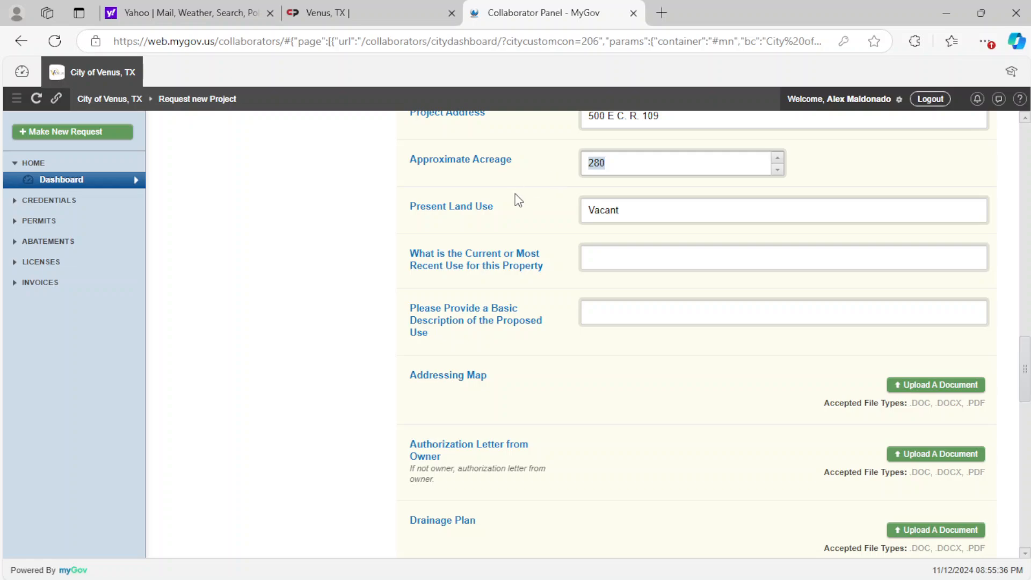
text(50)
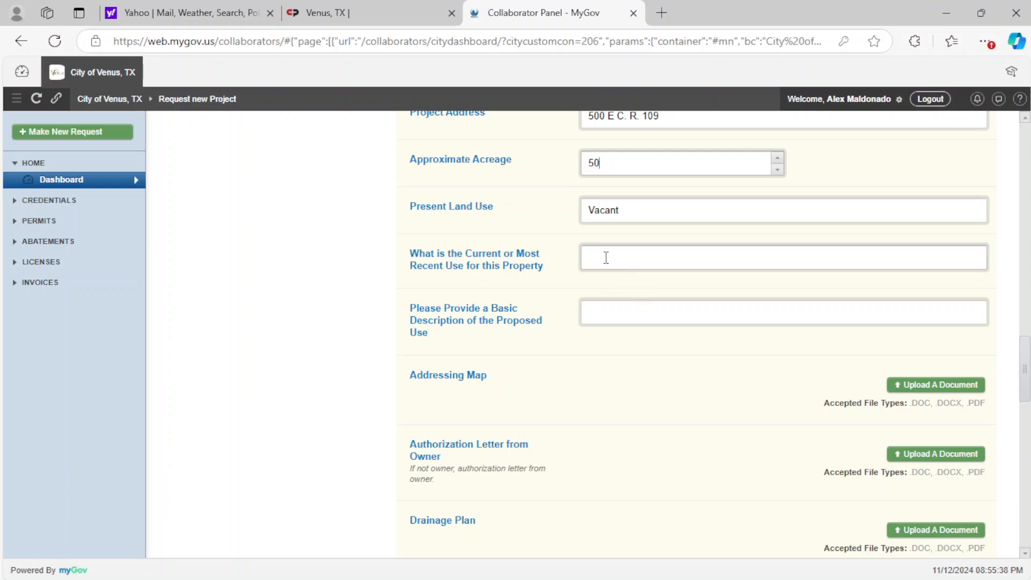
click(602, 256)
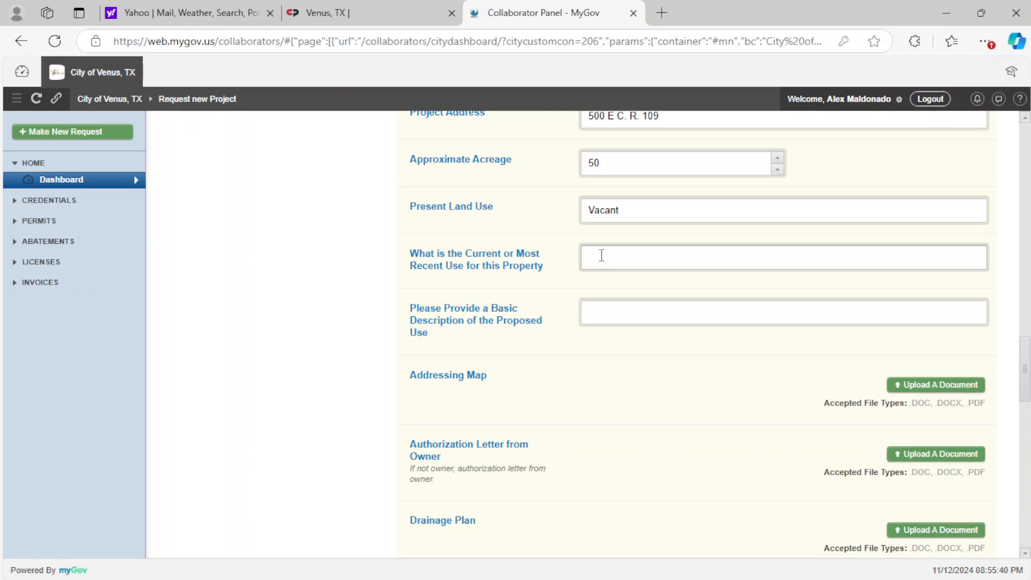
text(Vaca)
- Describe the proposed use as Residential Subdivision
click(622, 301)
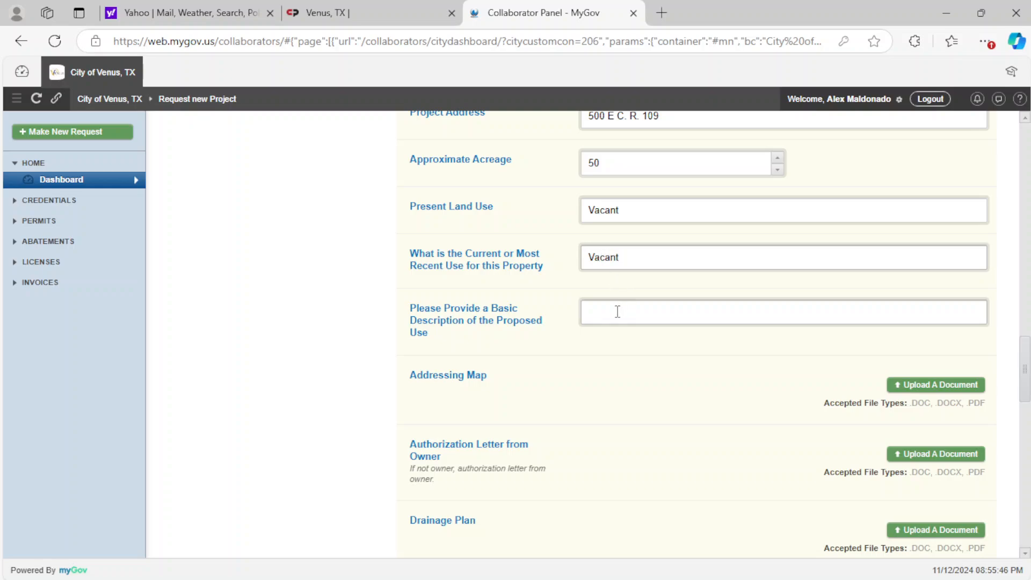
text(Resi)
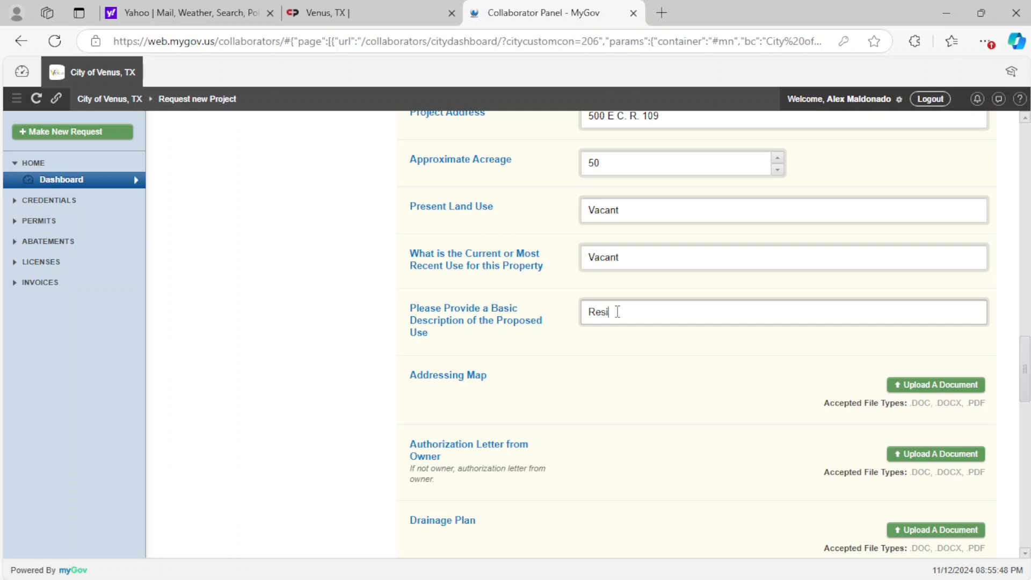
text(dential Subd)
text(ivisoi)
text(ion)
- Review the supporting document upload requirements, from the Addressing Map to the Warranty Deed
scroll(592, 333, down, 1)
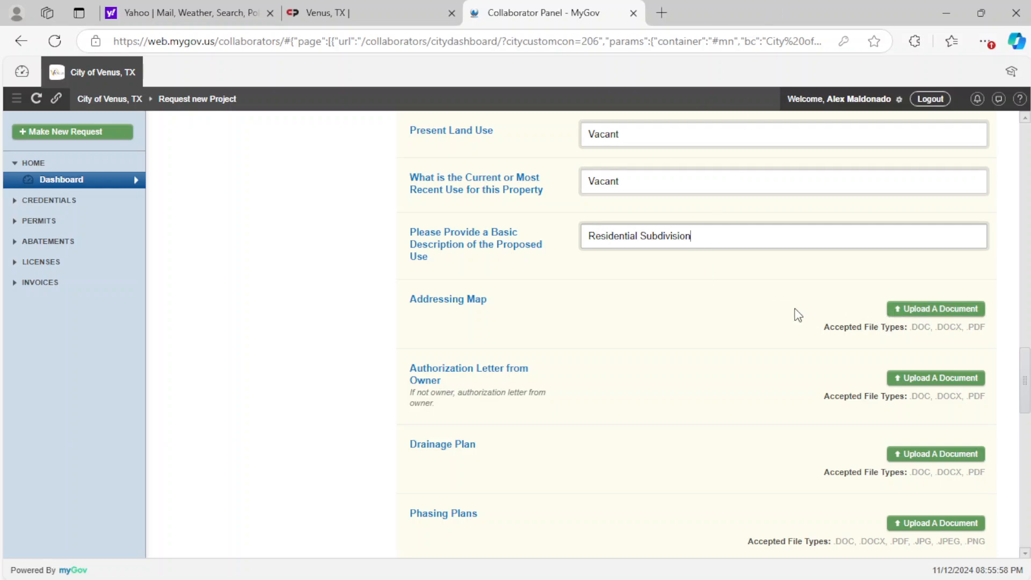
scroll(810, 316, down, 1)
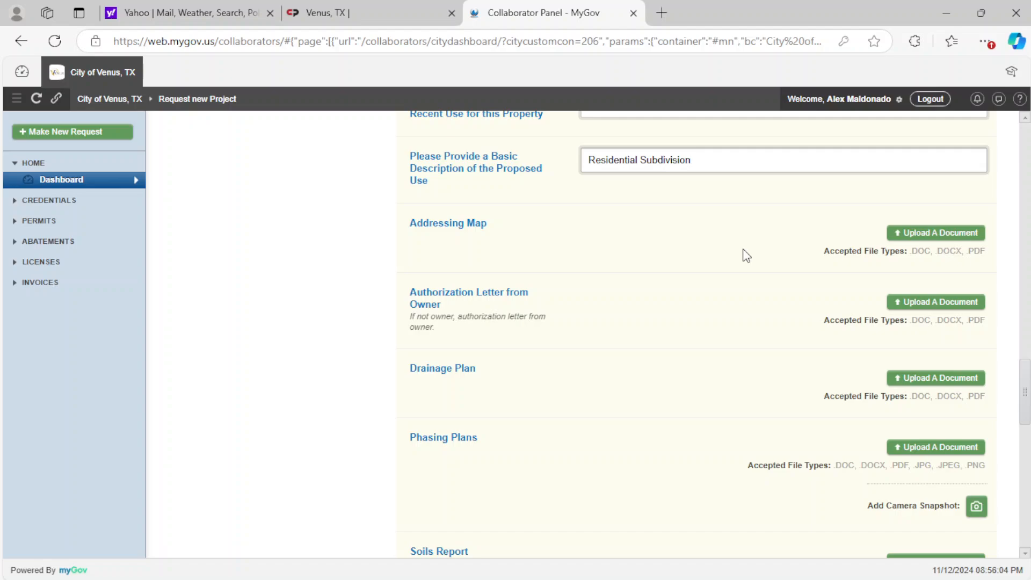
scroll(481, 330, down, 1)
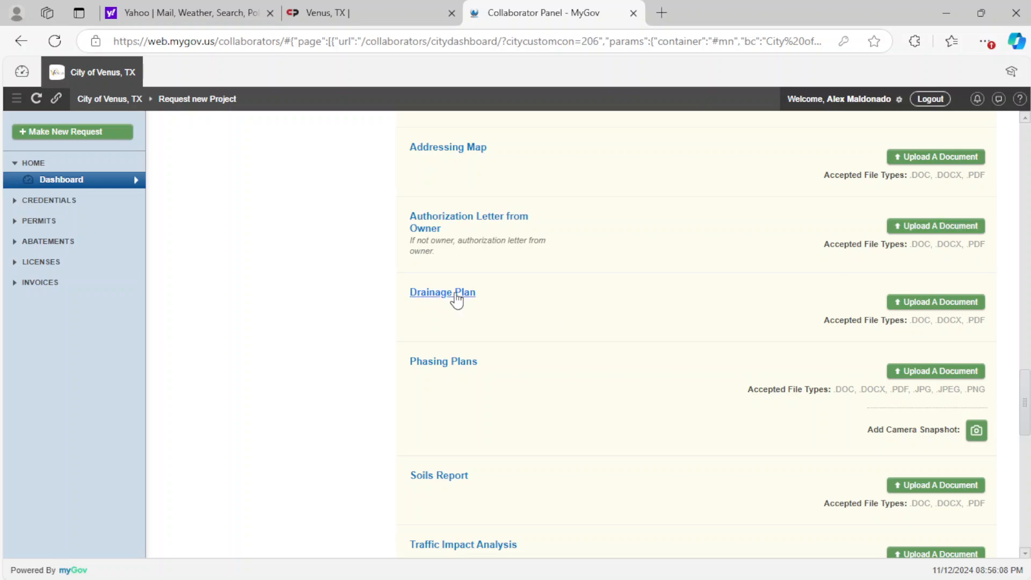
scroll(454, 363, down, 1)
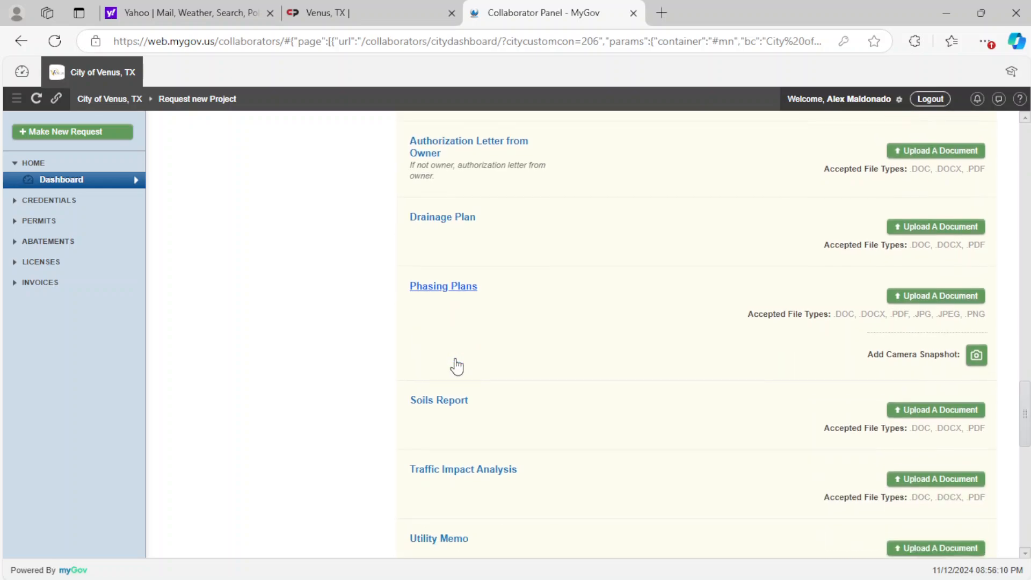
scroll(931, 337, down, 1)
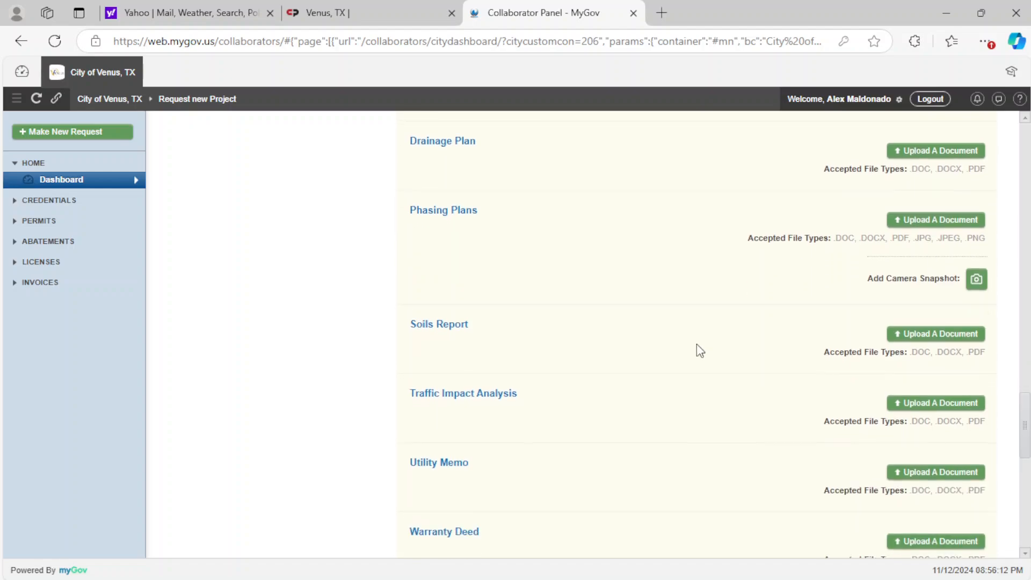
scroll(789, 371, down, 1)
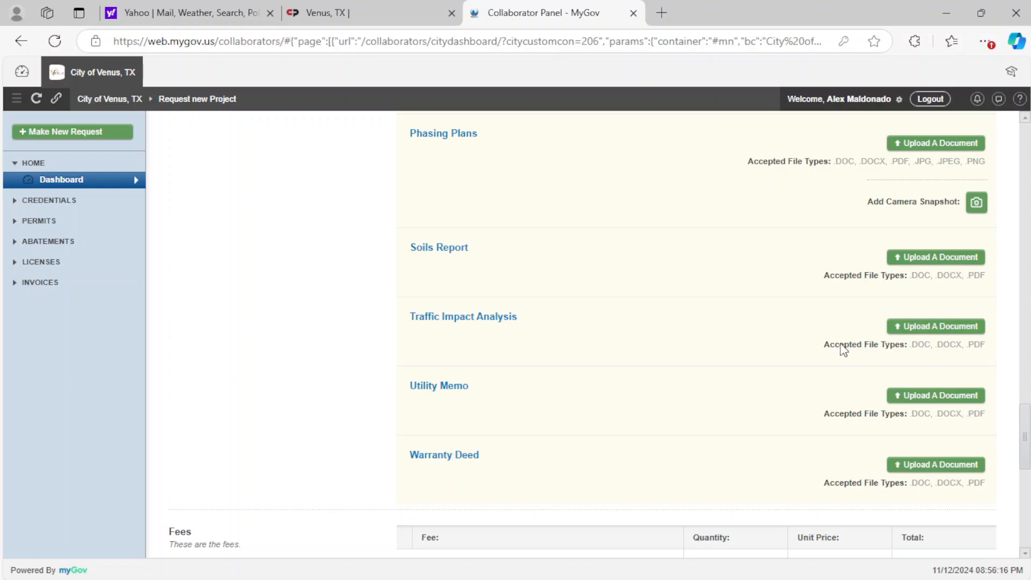
scroll(842, 349, down, 1)
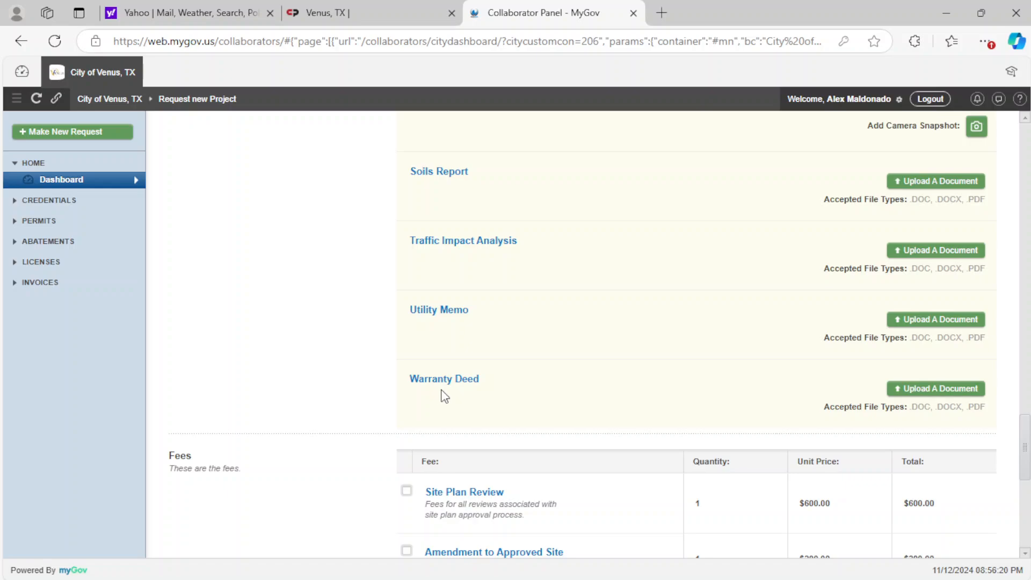
- Select the Site Plan Review fee and accept all of the site plan terms
scroll(438, 398, down, 1)
scroll(519, 346, down, 2)
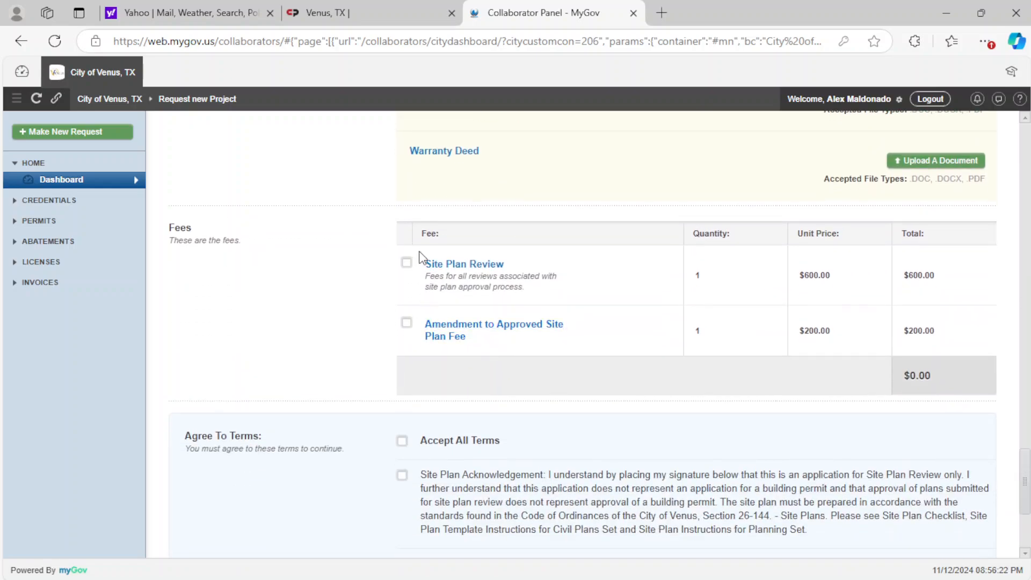
click(406, 262)
scroll(472, 376, down, 2)
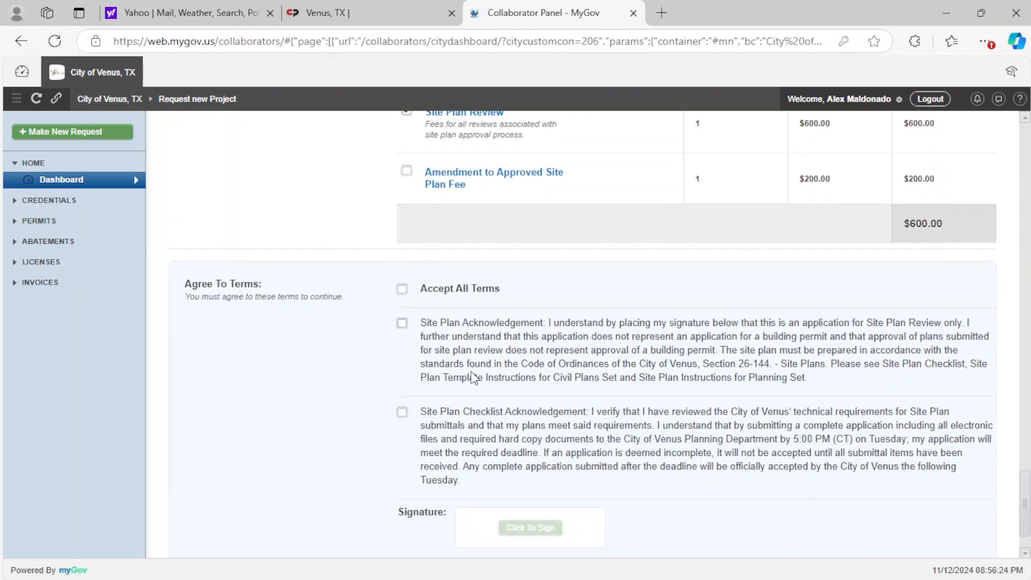
click(402, 289)
- Sign the terms with the signer's full name, accept them, and submit the project request
scroll(450, 389, down, 1)
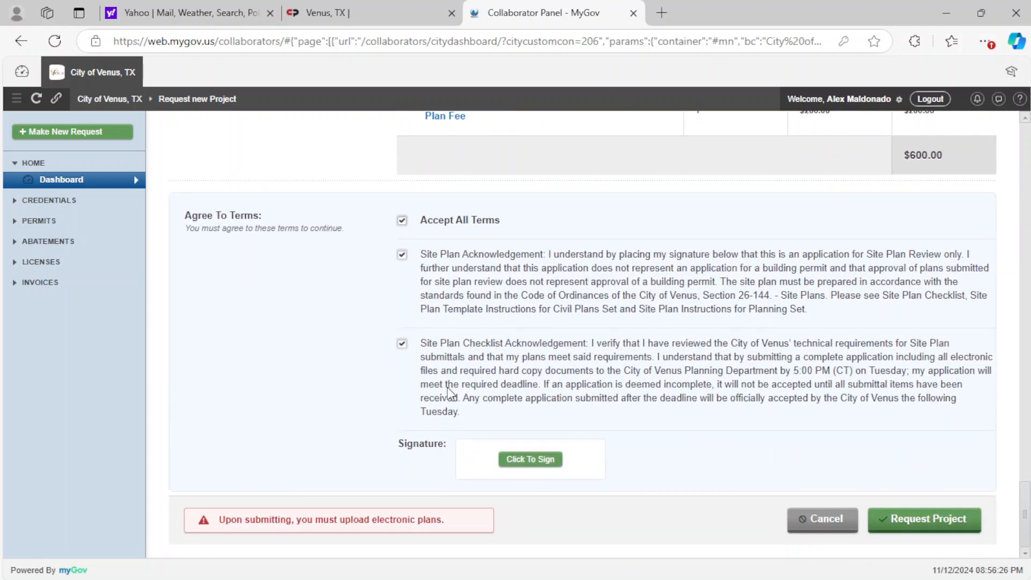
click(523, 459)
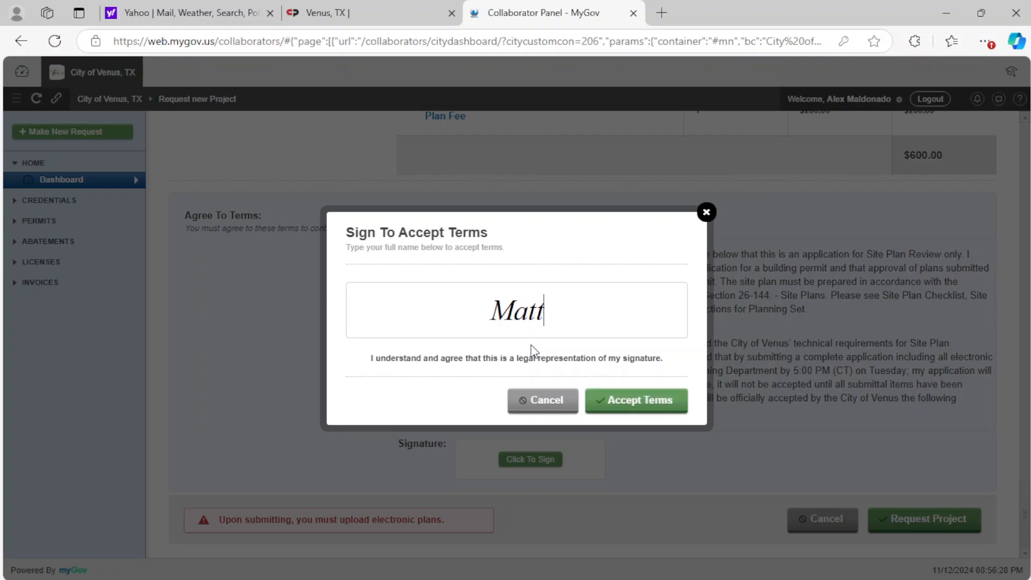
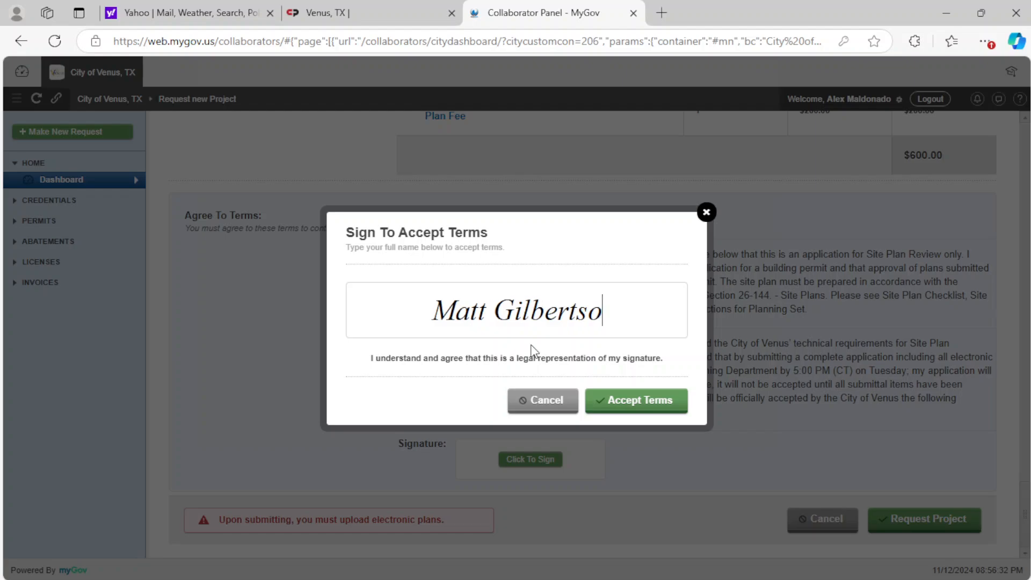
click(609, 402)
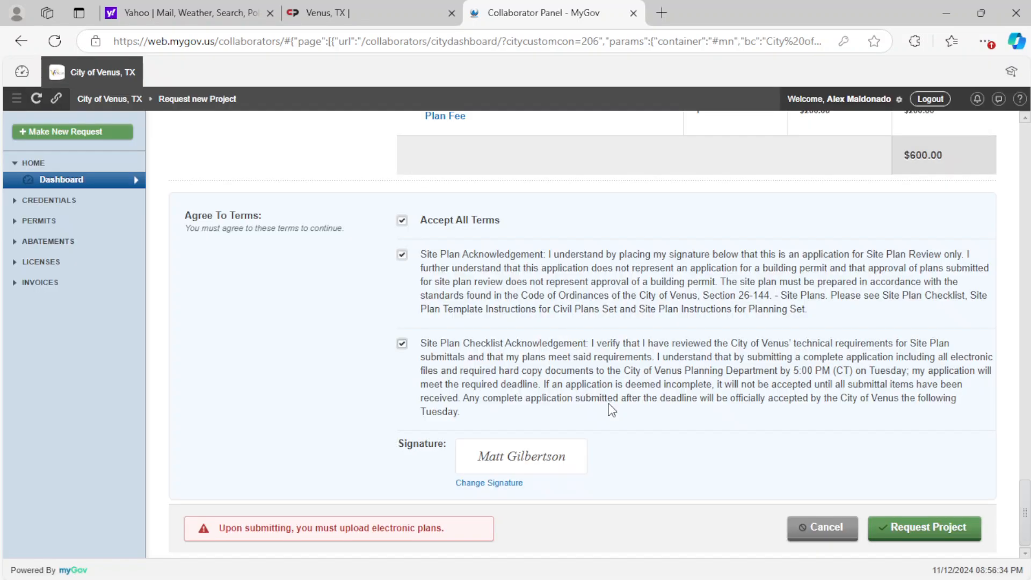
scroll(608, 404, down, 1)
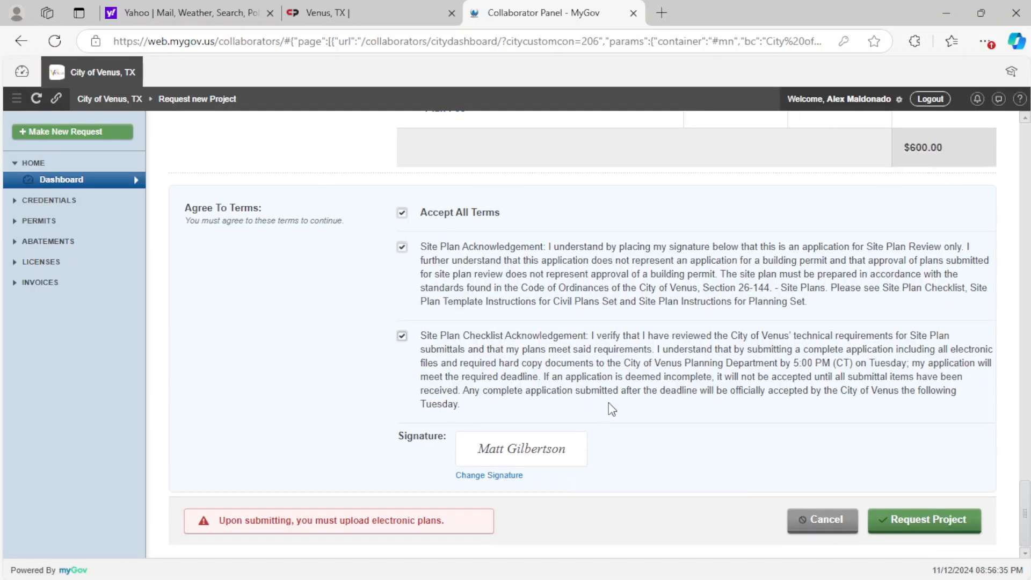
click(897, 521)
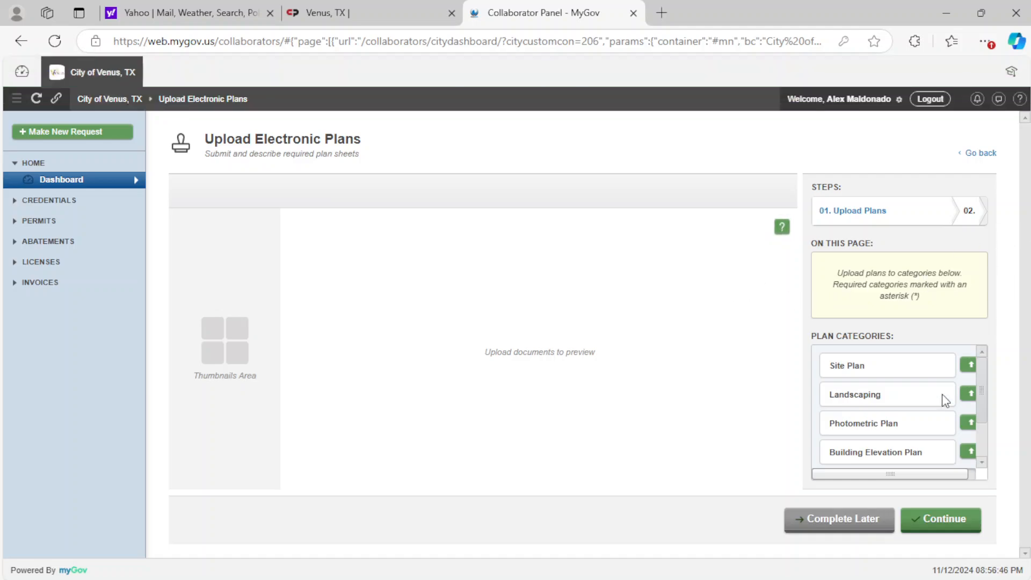
- Open the file selection for the Site Plan category, cancel it, and look through the plan categories down to Fire Plans
click(969, 365)
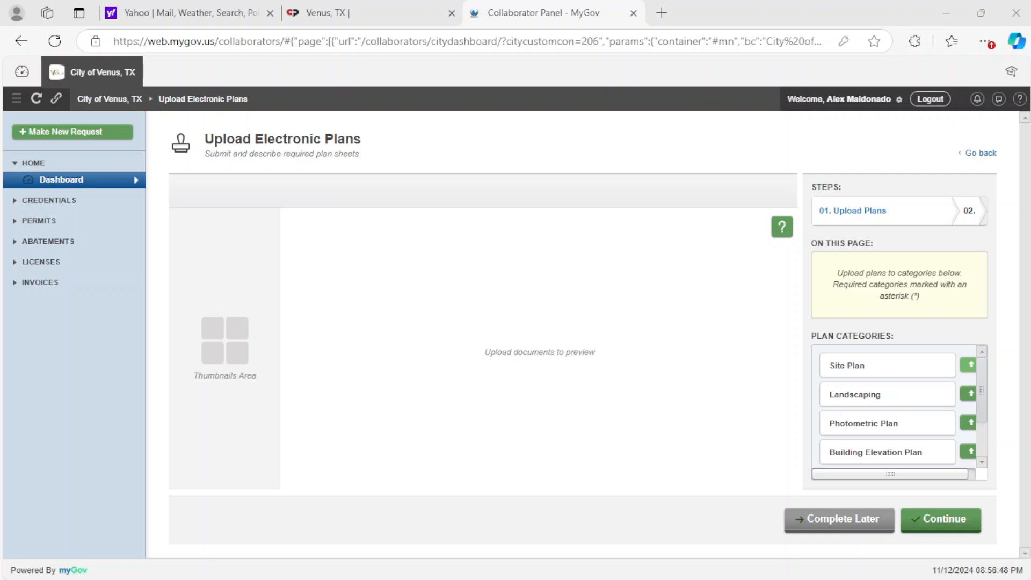
key(Escape)
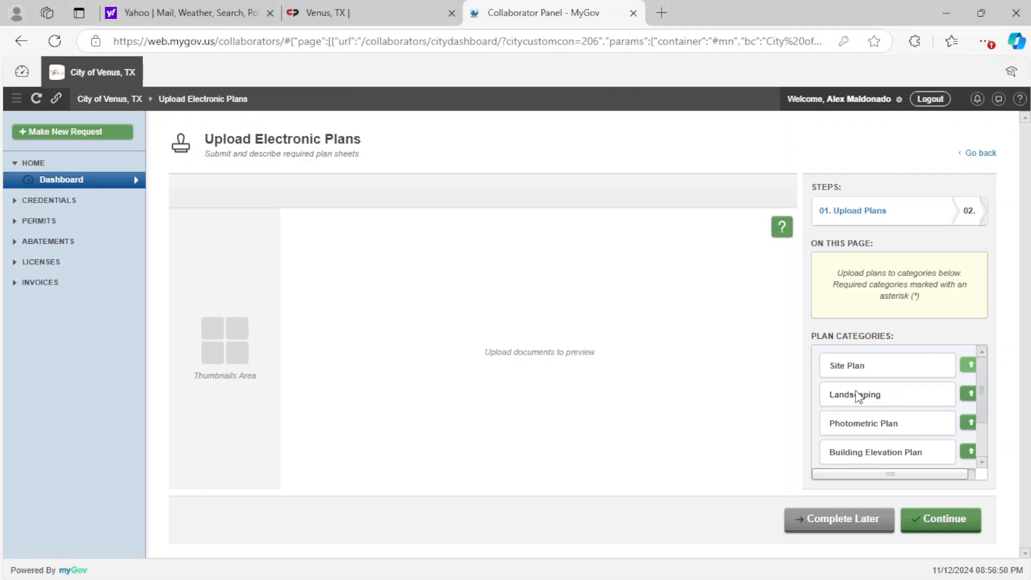
scroll(859, 418, down, 1)
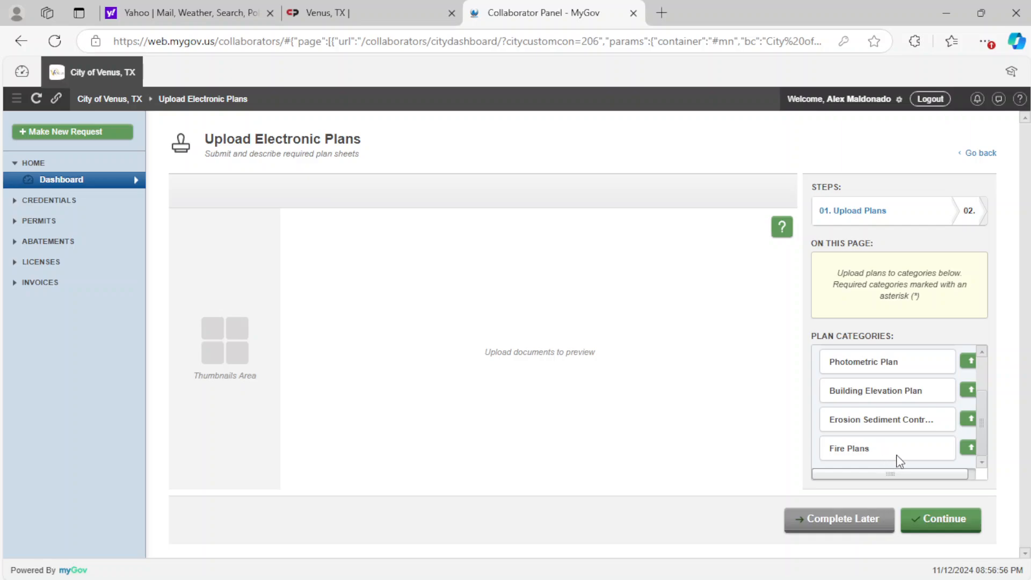
scroll(947, 450, up, 1)
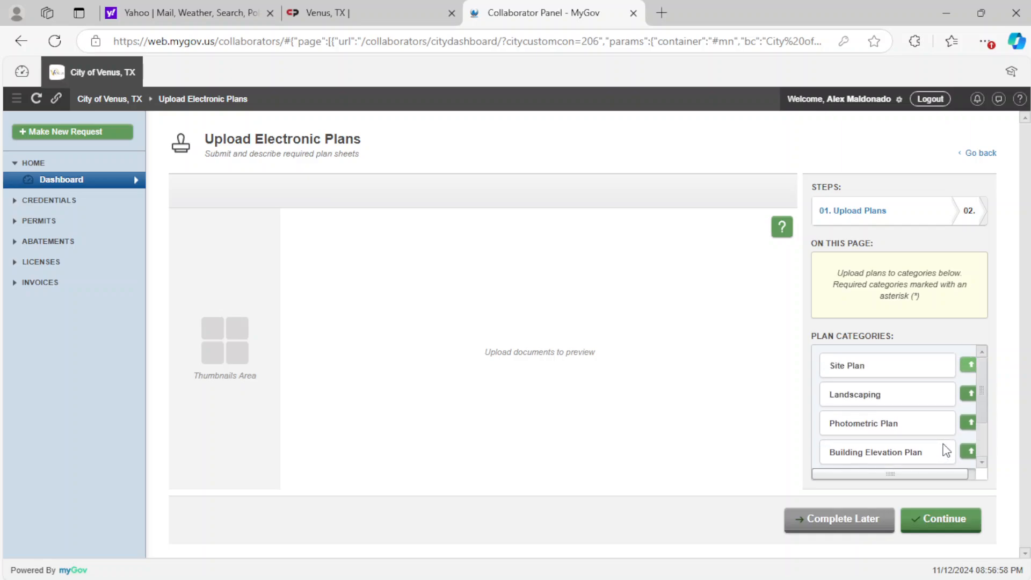